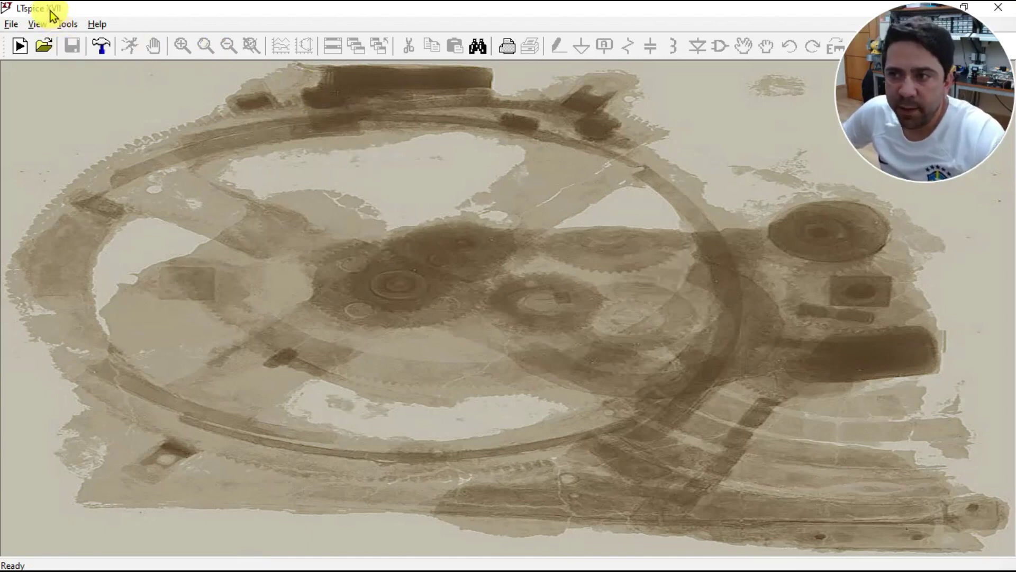
# - Check the program's version and build date in its About information, then close it
pyautogui.click(98, 24)
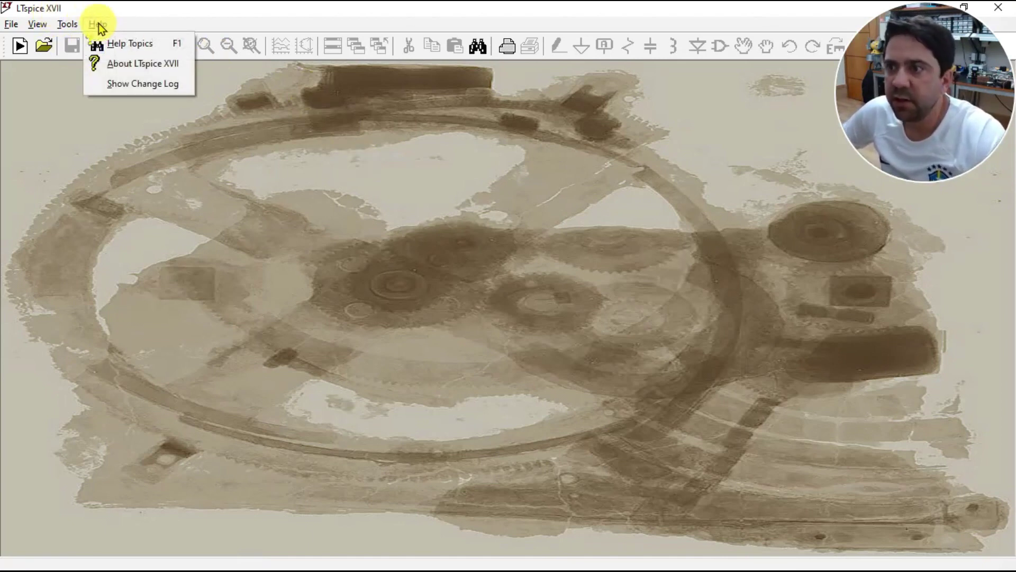
pyautogui.click(127, 65)
pyautogui.moveTo(495, 199); pyautogui.dragTo(441, 166)
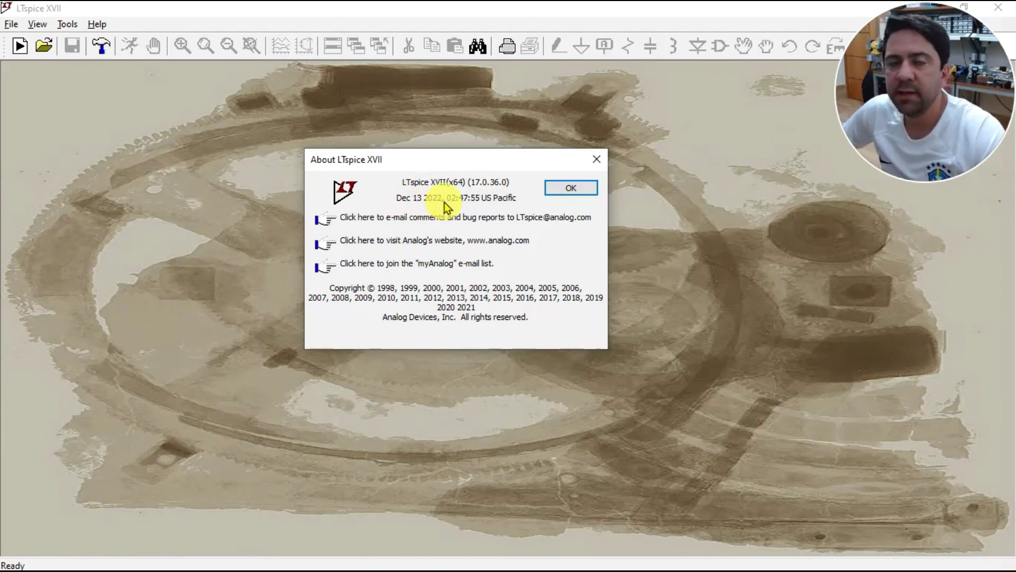
pyautogui.click(567, 191)
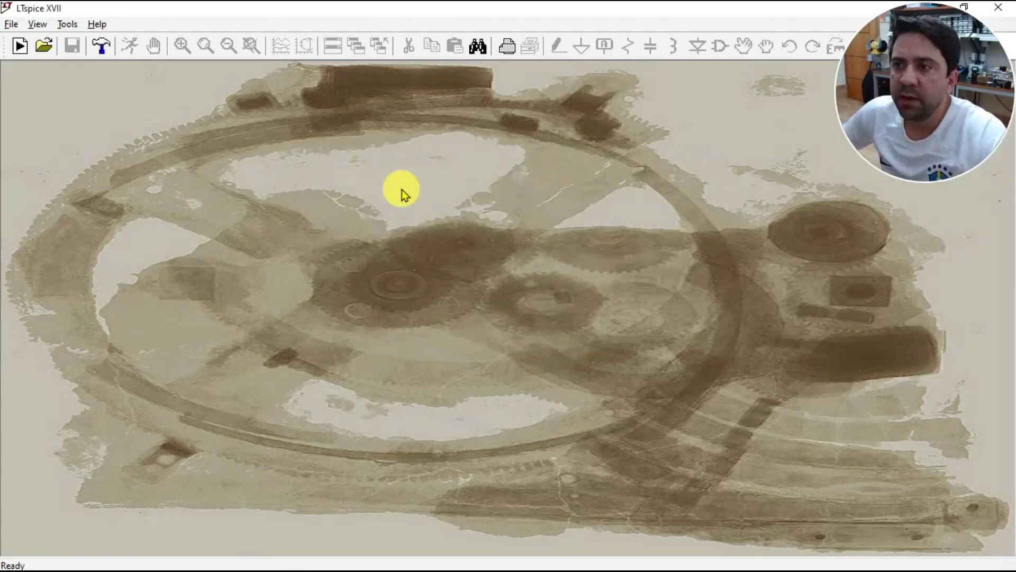
# - Create a new blank schematic
pyautogui.click(20, 49)
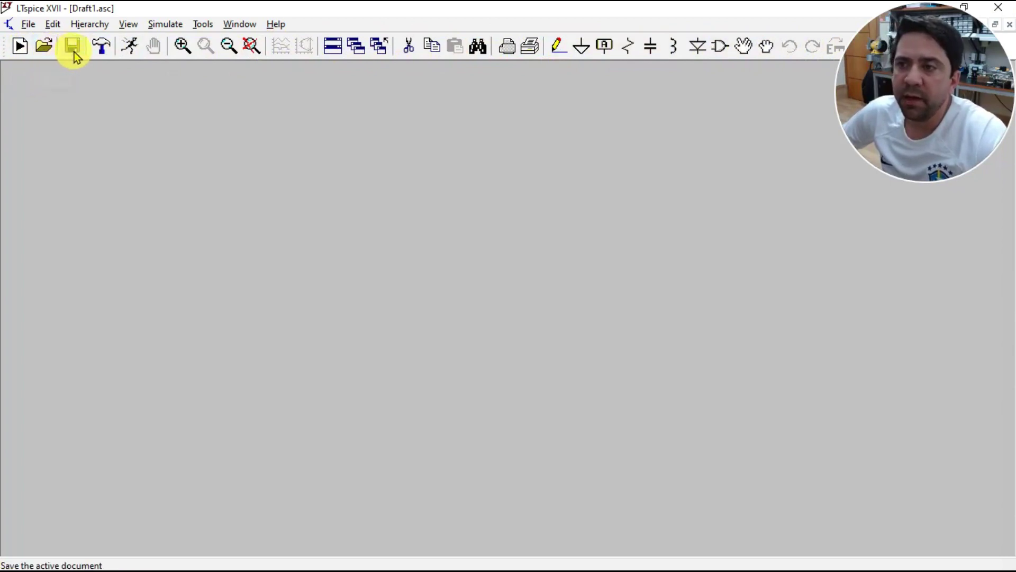
# - Review the Control Panel settings for compression, save defaults, SPICE, drafting options and waveforms, and close it without changing anything
pyautogui.click(106, 57)
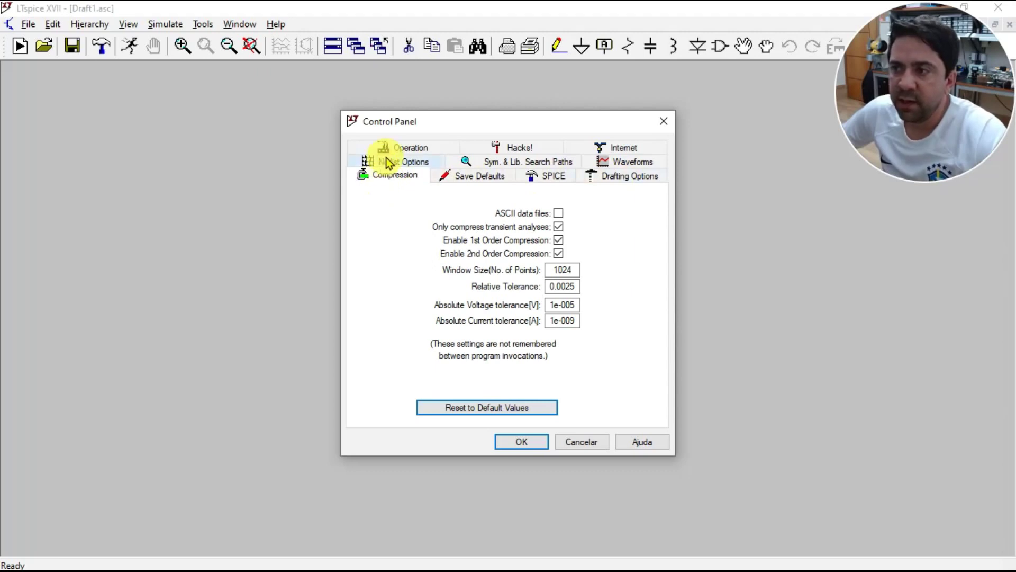
pyautogui.click(465, 180)
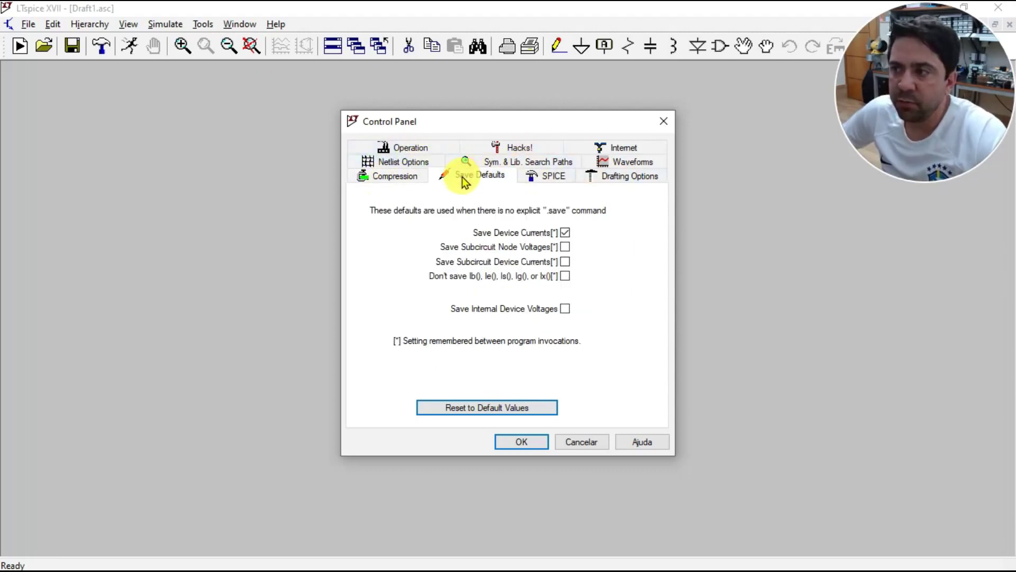
pyautogui.click(555, 178)
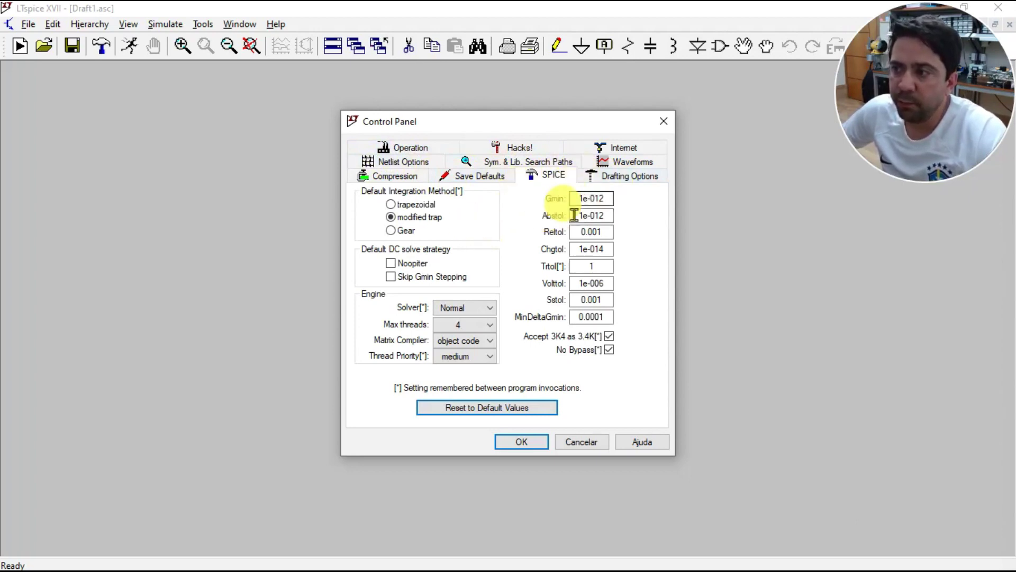
pyautogui.click(616, 178)
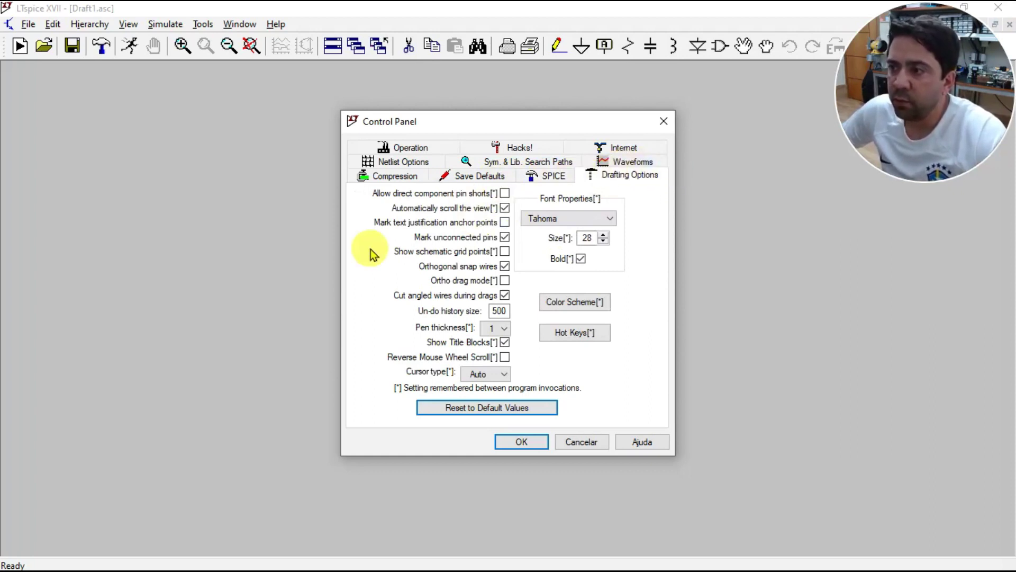
pyautogui.click(625, 164)
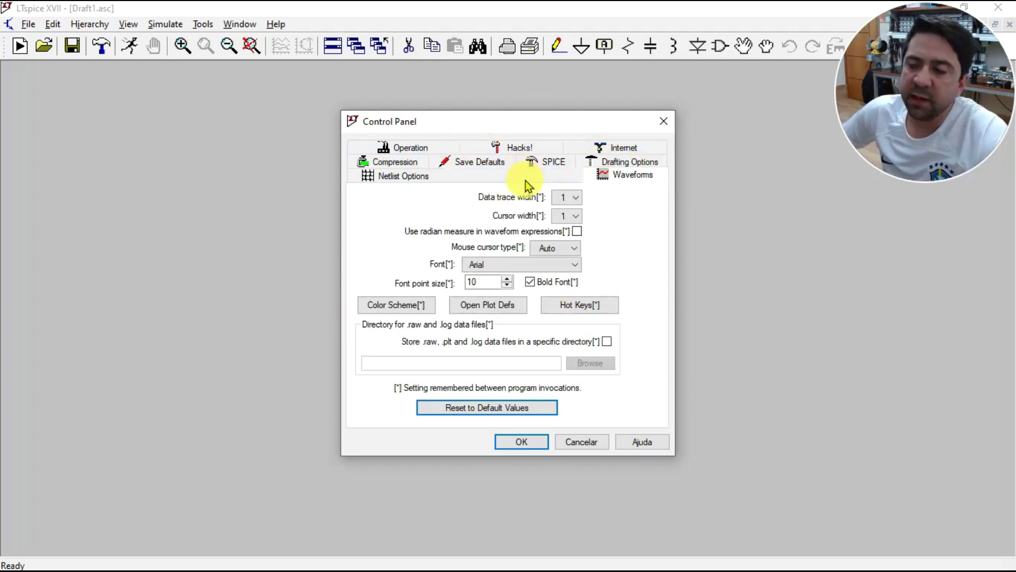
pyautogui.click(665, 122)
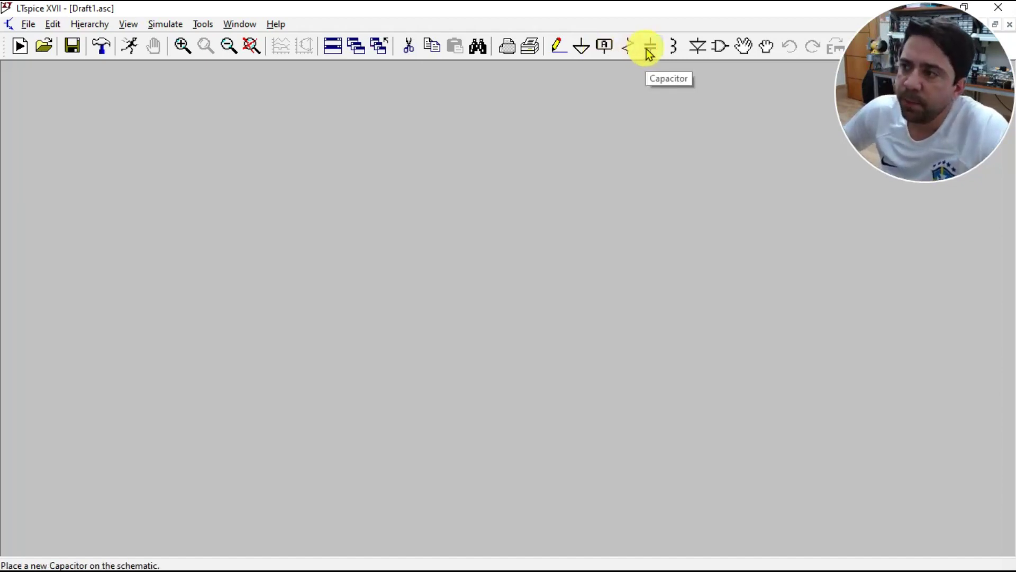
pyautogui.click(721, 48)
pyautogui.moveTo(503, 139); pyautogui.dragTo(462, 121)
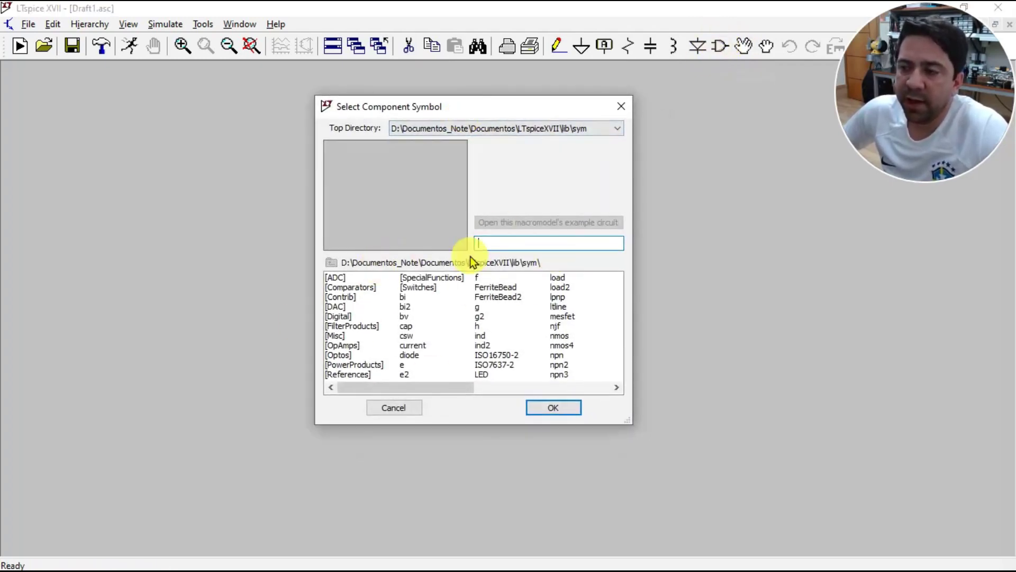
pyautogui.click(621, 106)
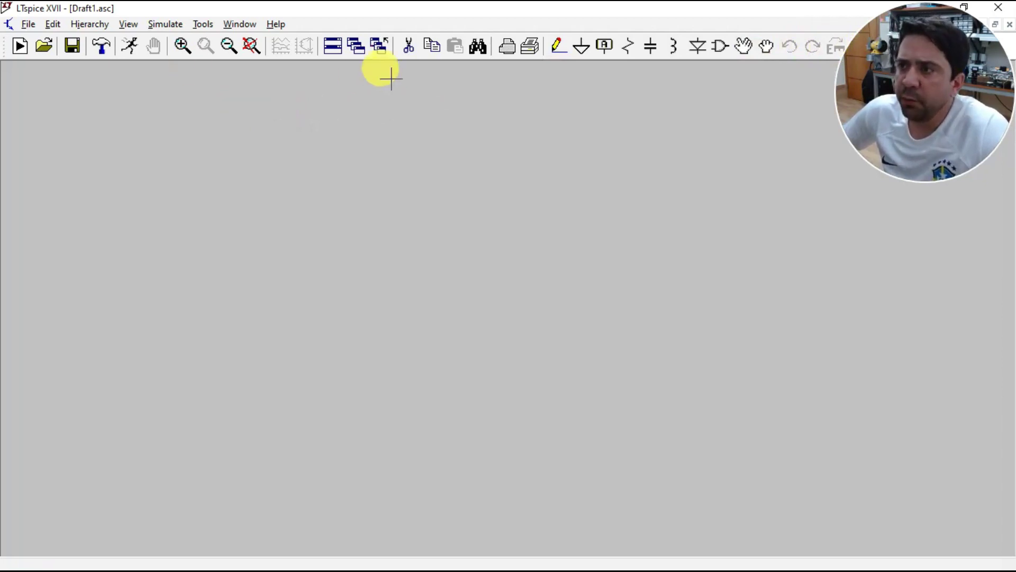
# - Find the voltage component in the symbol library and place one voltage source on the left side of the schematic
pyautogui.click(722, 48)
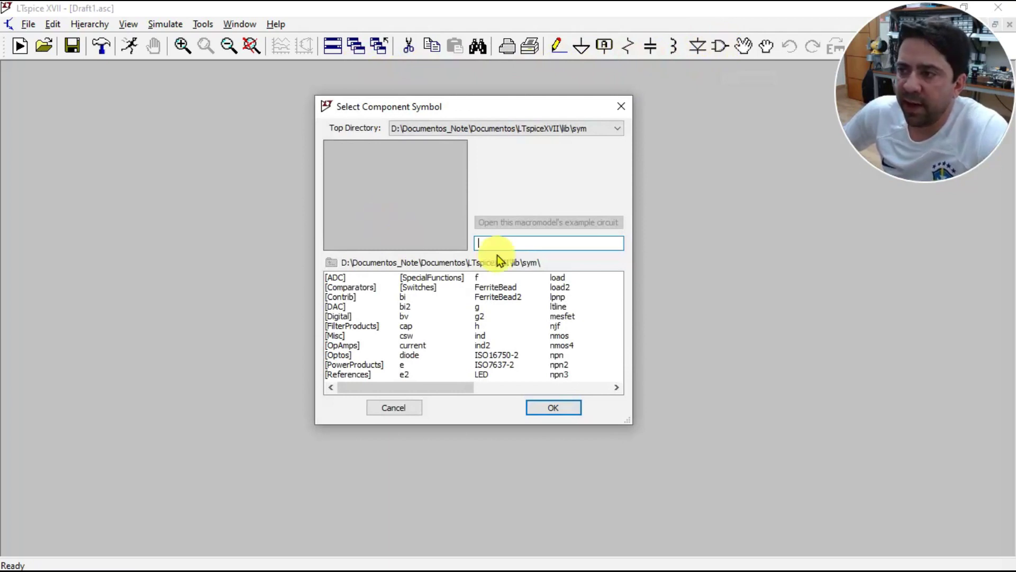
pyautogui.scroll(-2, 354, 296)
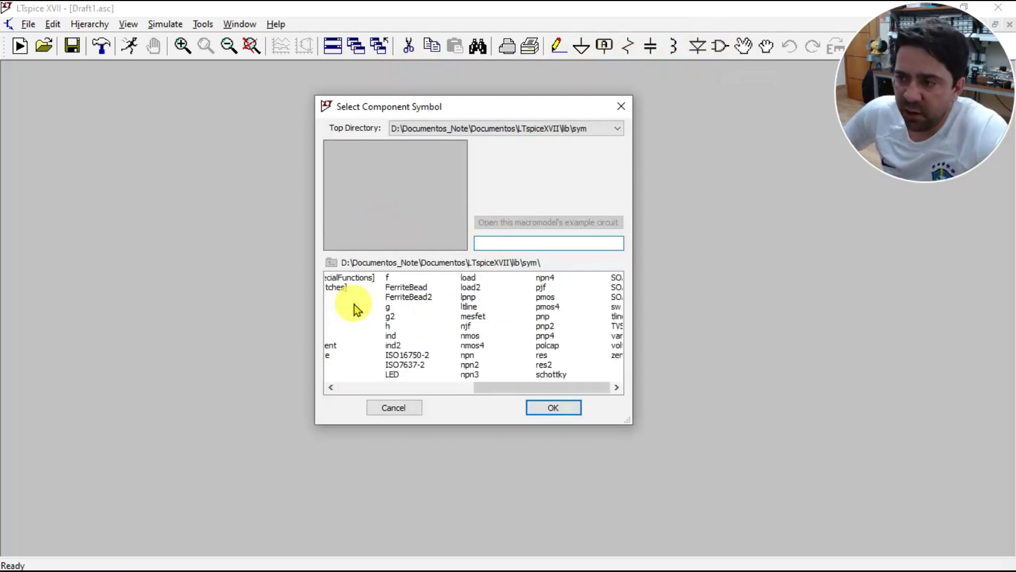
pyautogui.scroll(2, 356, 310)
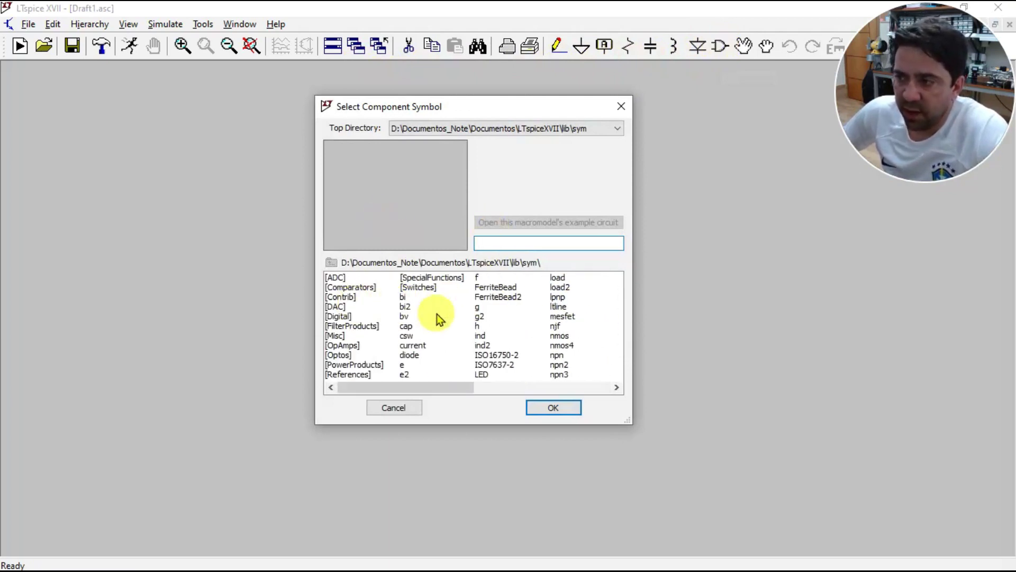
pyautogui.scroll(-3, 360, 318)
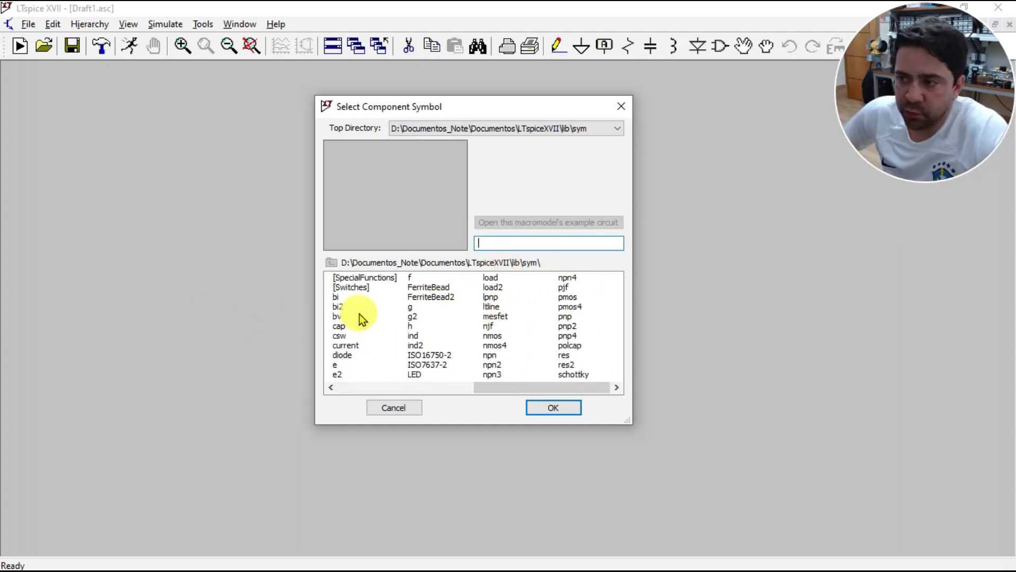
pyautogui.scroll(3, 365, 320)
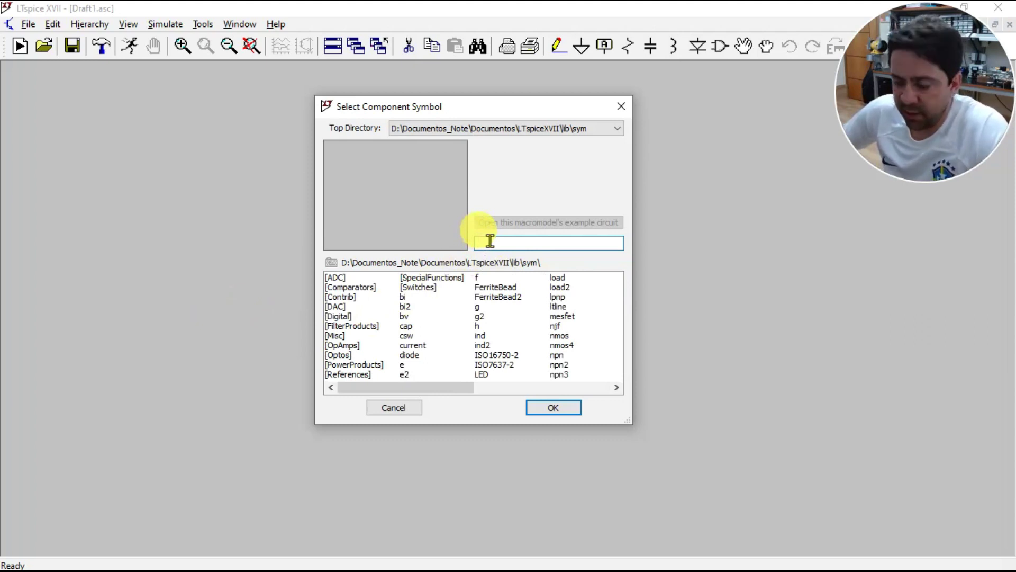
pyautogui.write('vol')
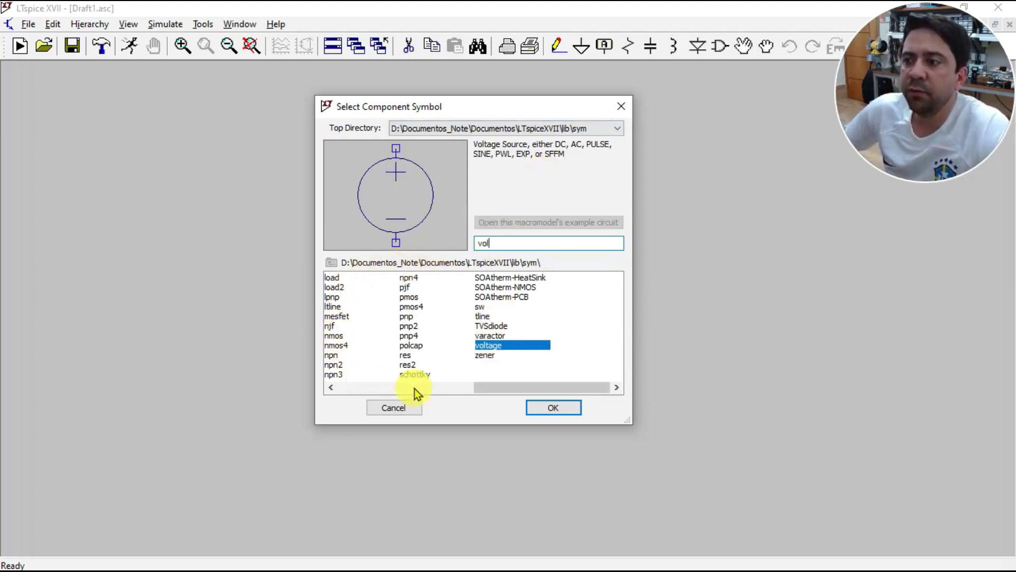
pyautogui.doubleClick(499, 345)
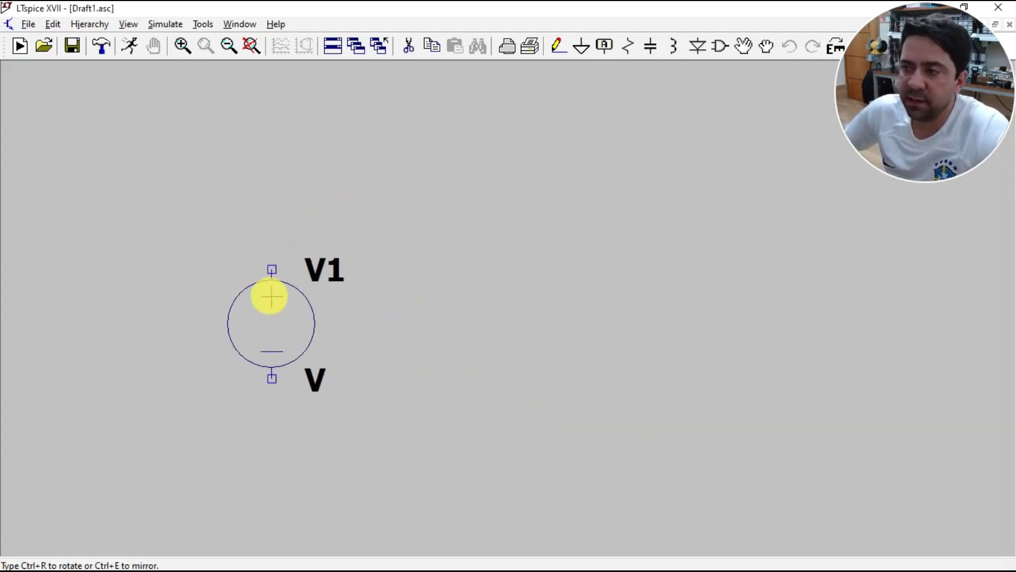
pyautogui.click(250, 268)
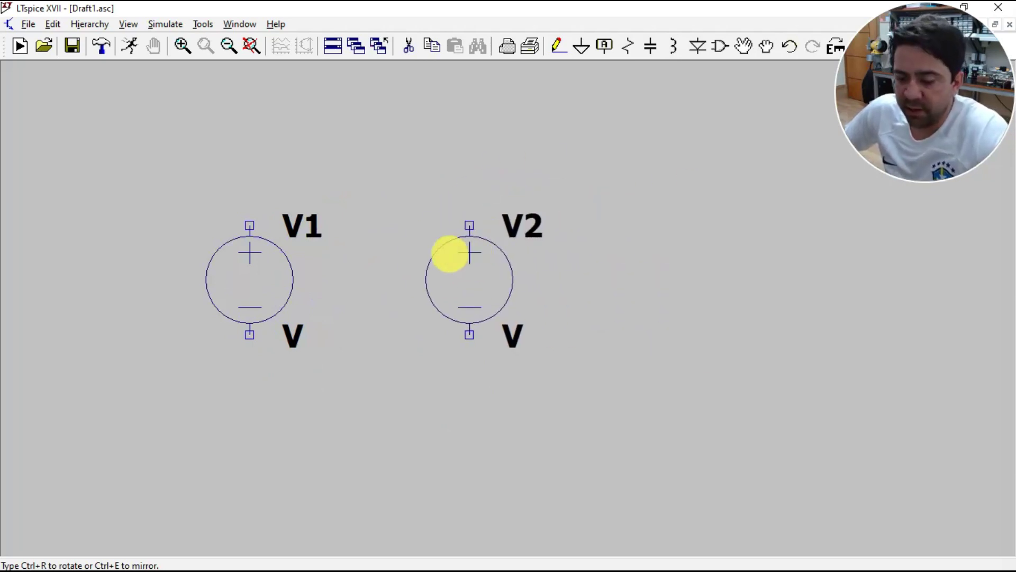
pyautogui.press('Escape')
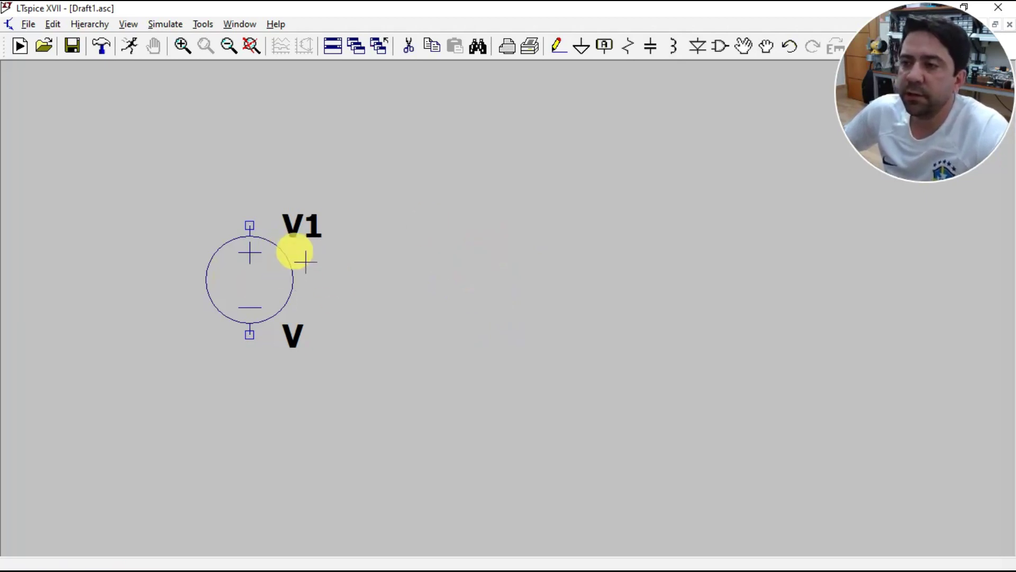
# - Place three res resistors, rotated to horizontal, in a row above and to the right of the voltage source
pyautogui.click(721, 47)
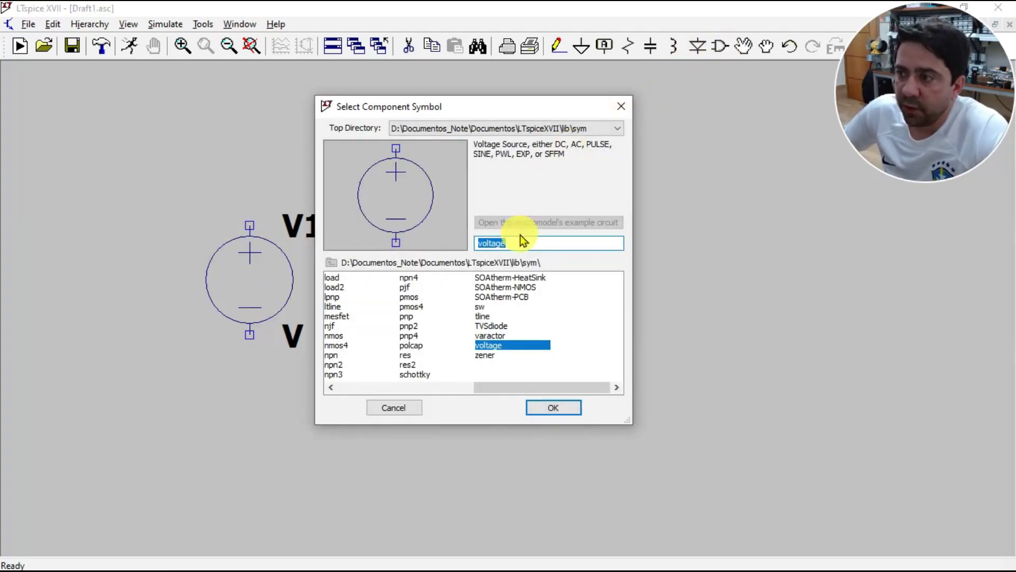
pyautogui.write('res')
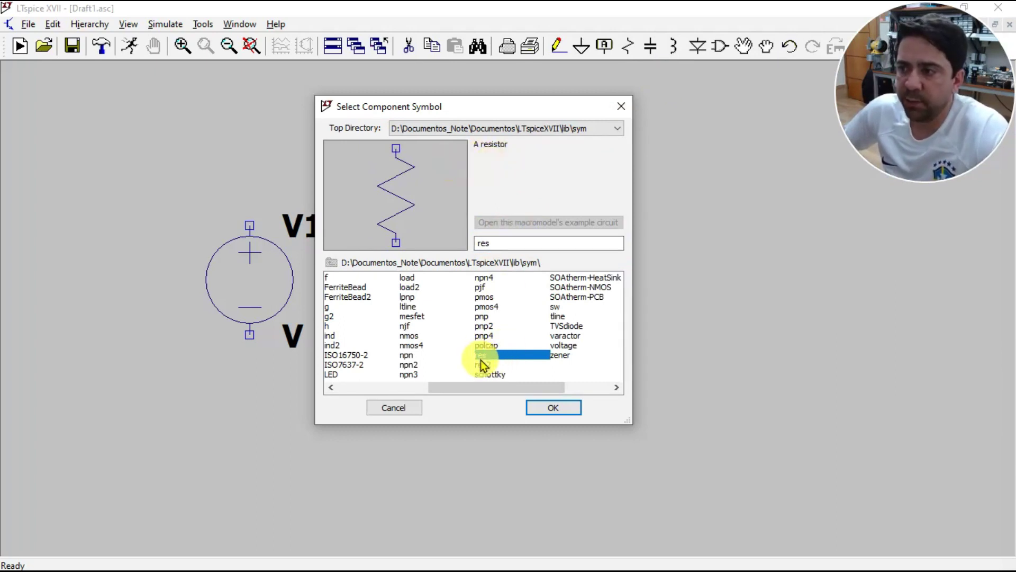
pyautogui.click(550, 411)
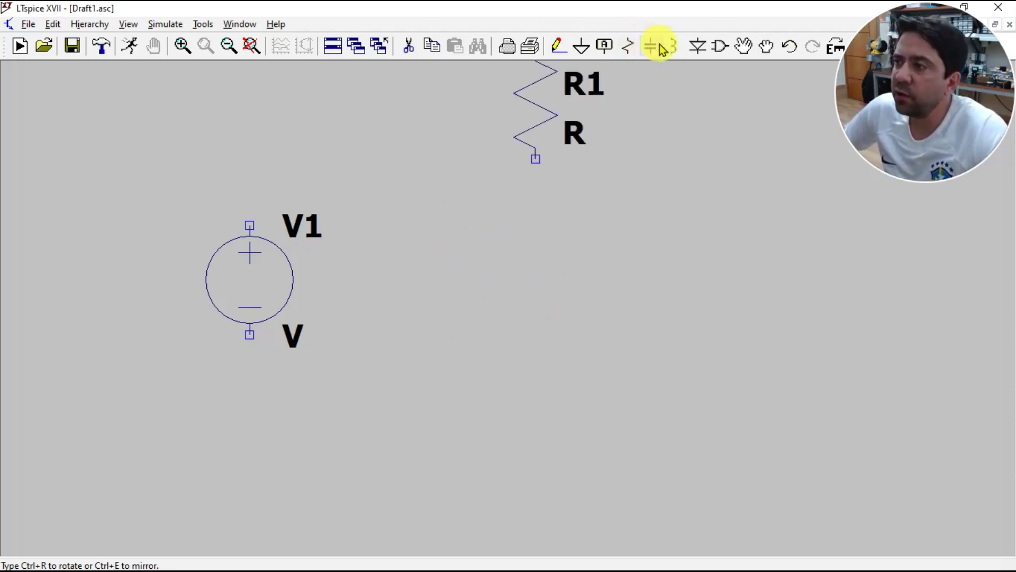
pyautogui.click(835, 49)
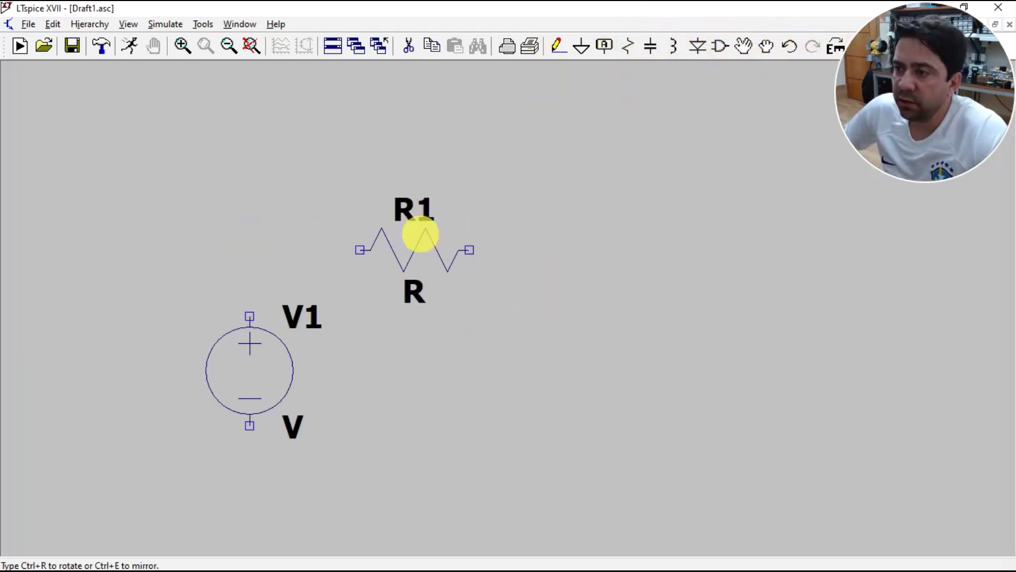
pyautogui.click(423, 242)
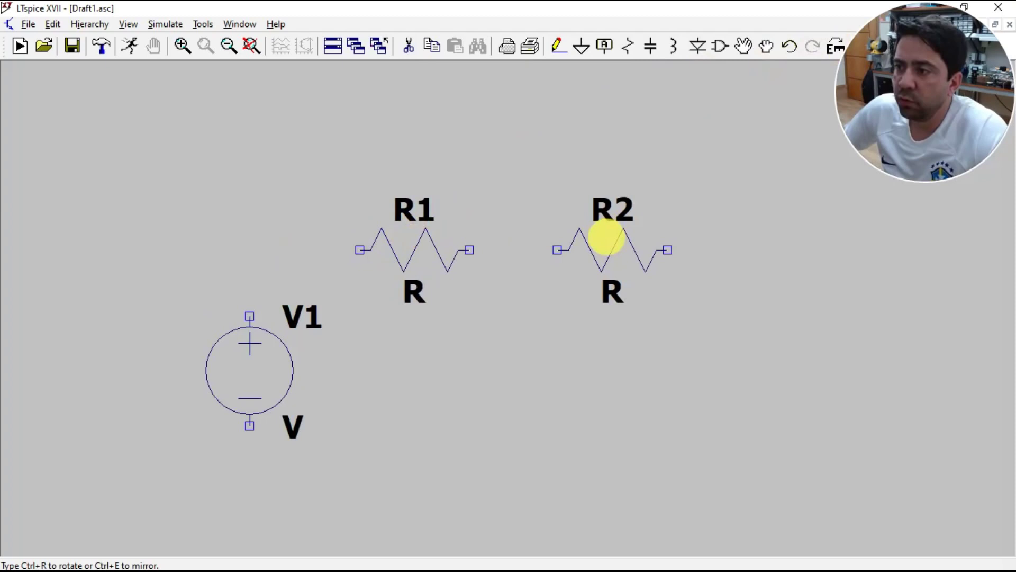
pyautogui.click(608, 238)
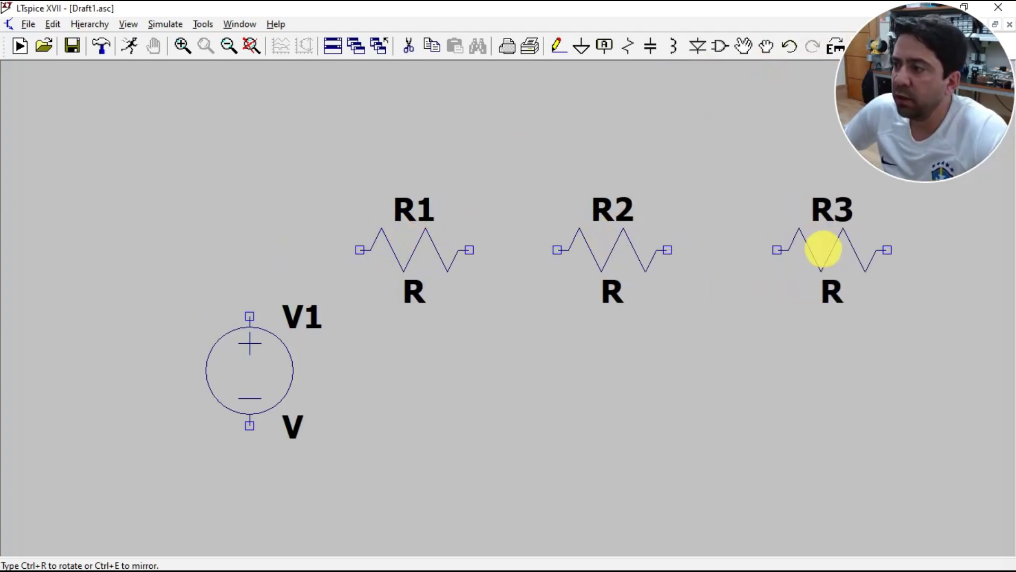
pyautogui.click(823, 249)
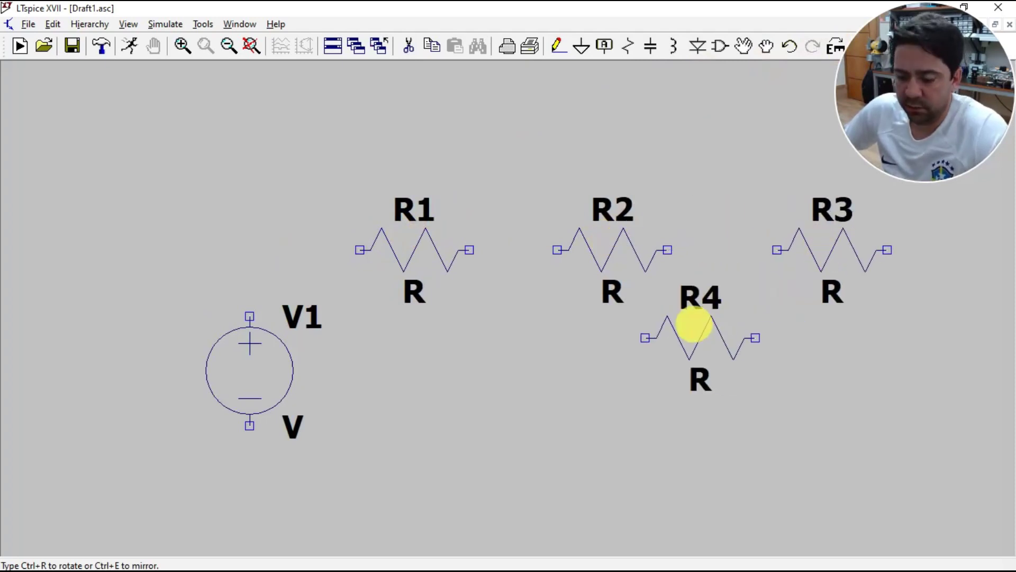
pyautogui.press('Escape')
# - Wire the positive terminal of V1 up and across to the left end of resistor R1
pyautogui.scroll(1, 590, 340)
pyautogui.scroll(-1, 600, 347)
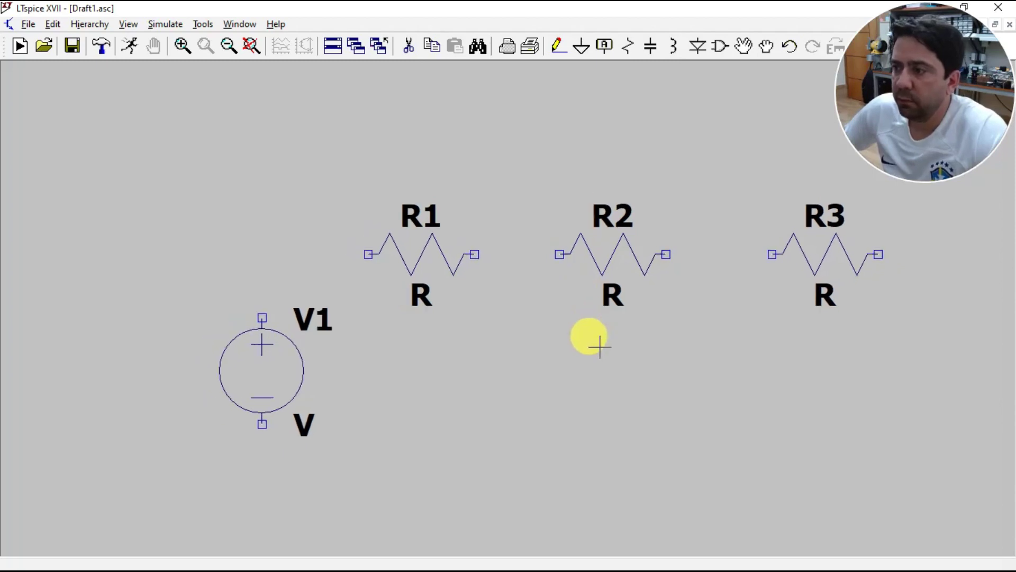
pyautogui.click(560, 53)
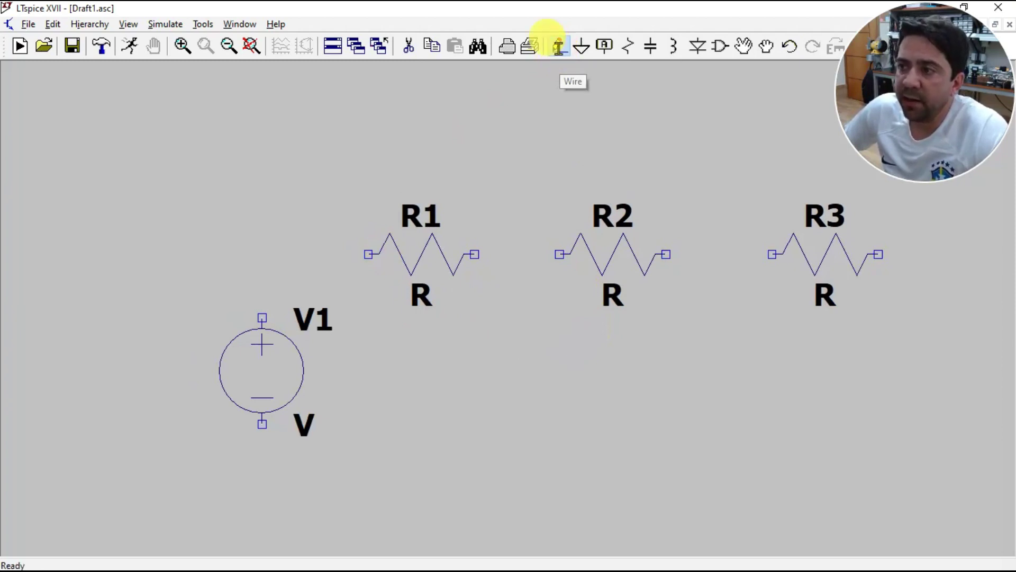
pyautogui.click(262, 318)
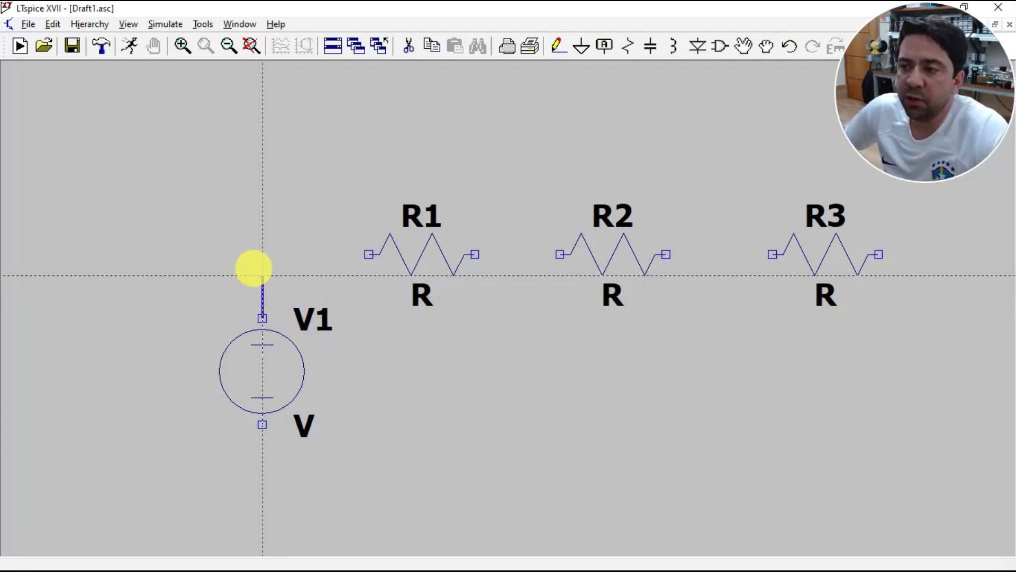
pyautogui.click(262, 255)
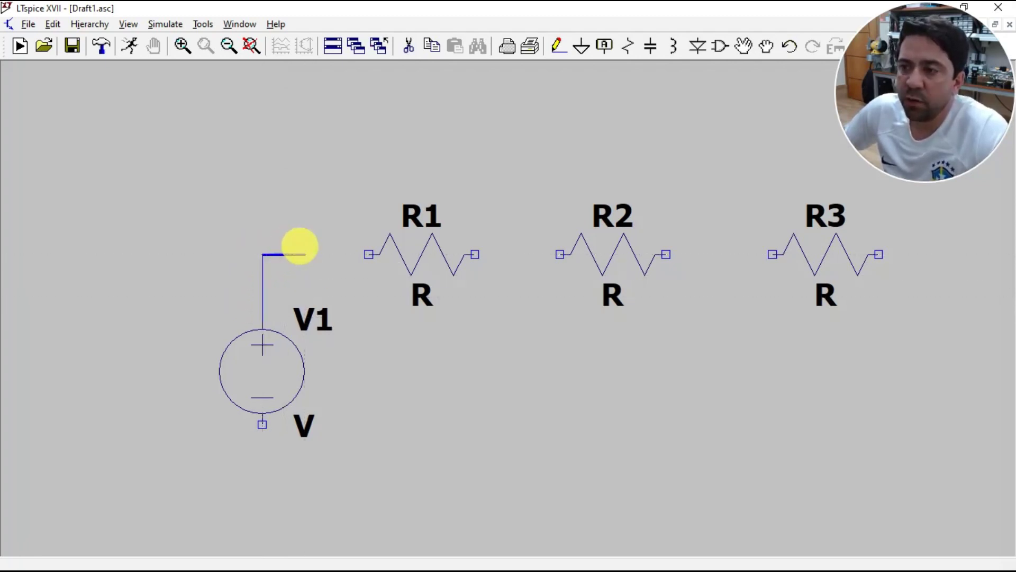
pyautogui.click(369, 254)
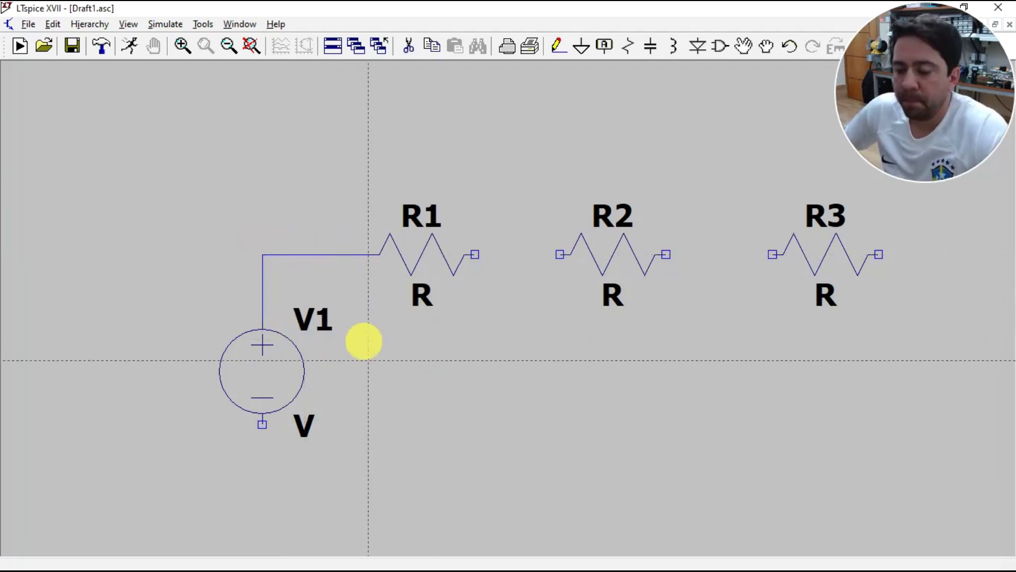
pyautogui.scroll(4, 582, 165)
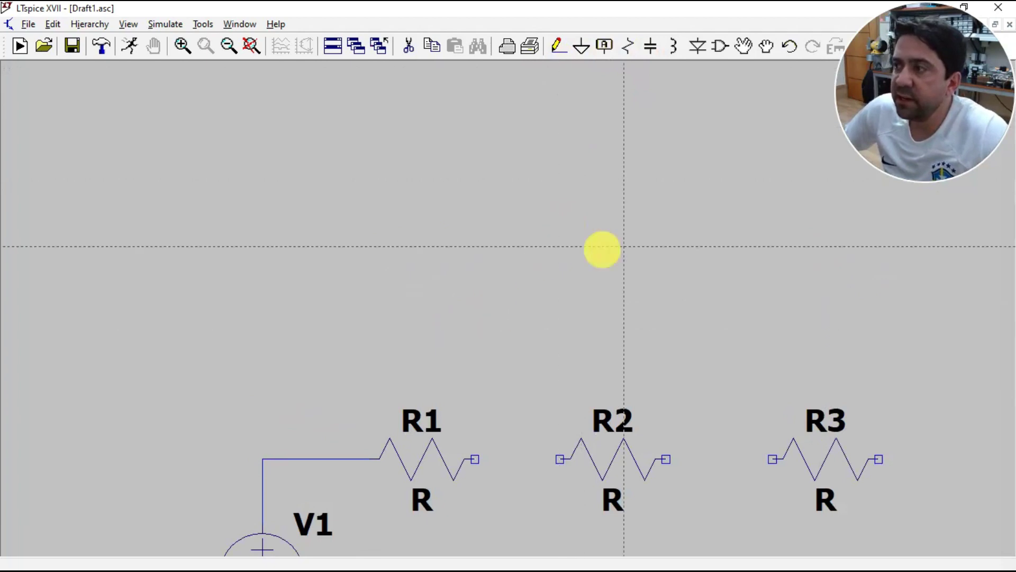
pyautogui.press('Escape')
pyautogui.scroll(2, 493, 365)
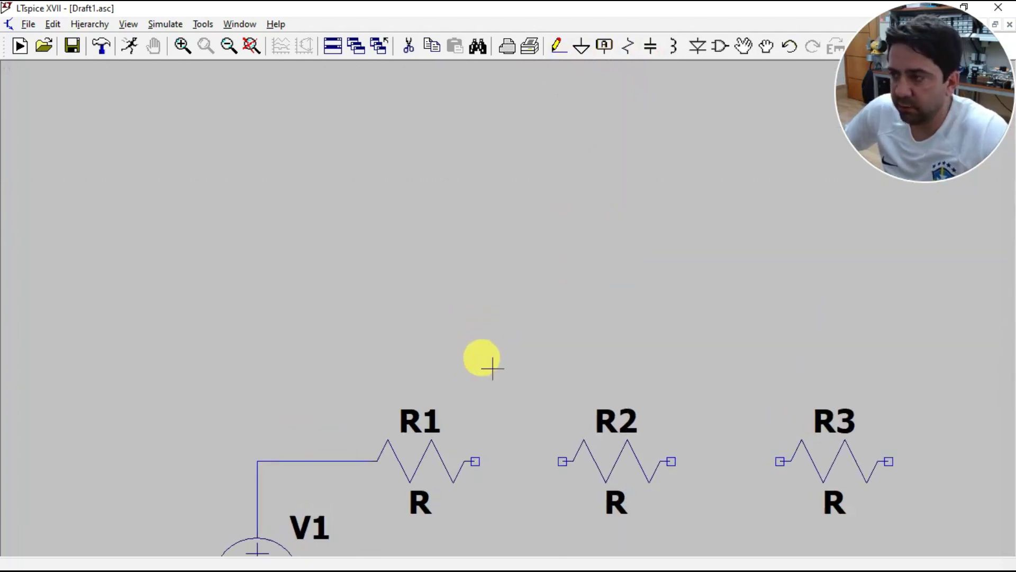
pyautogui.scroll(-4, 495, 371)
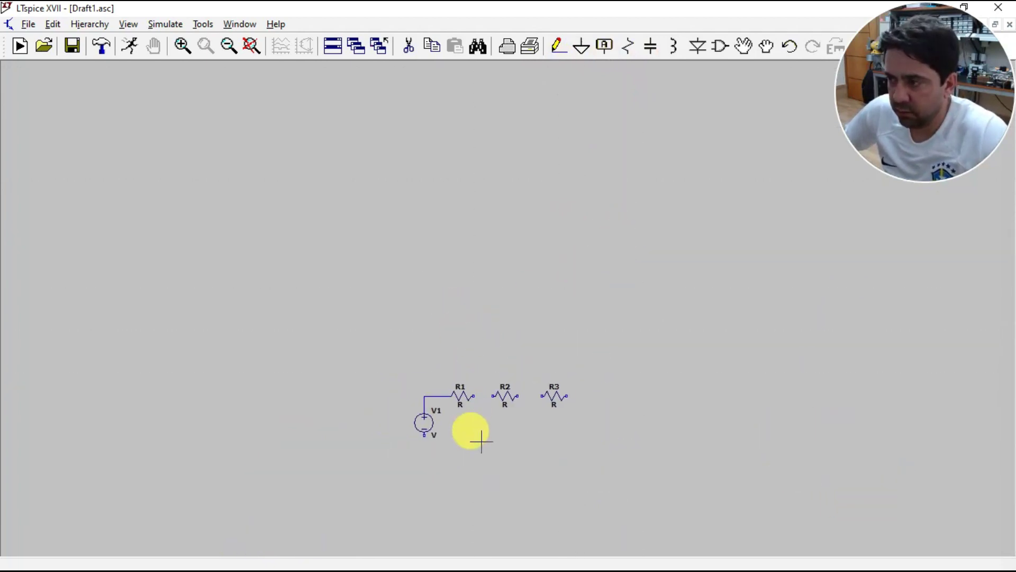
pyautogui.scroll(3, 491, 442)
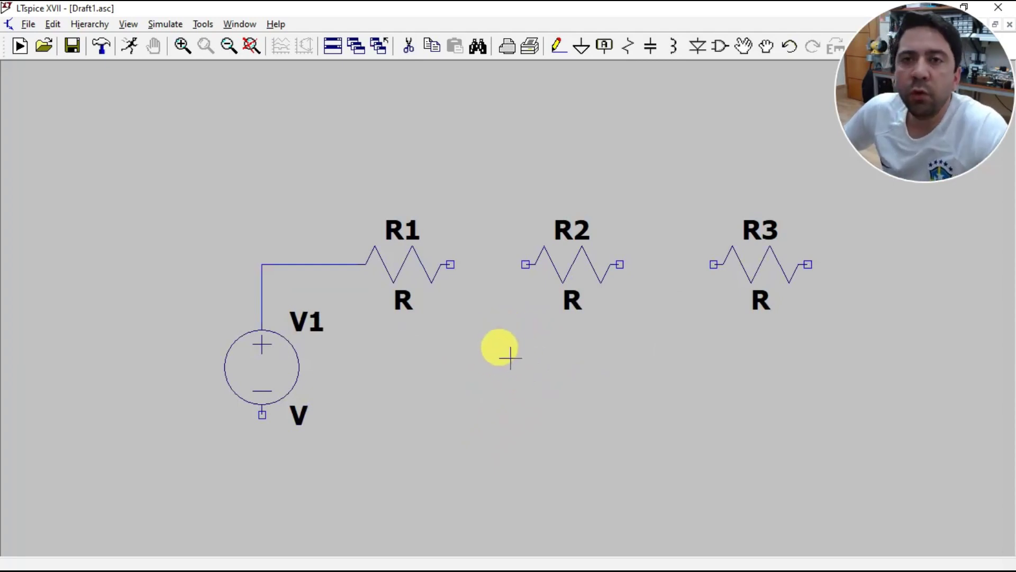
pyautogui.scroll(-1, 490, 352)
pyautogui.scroll(4, 492, 353)
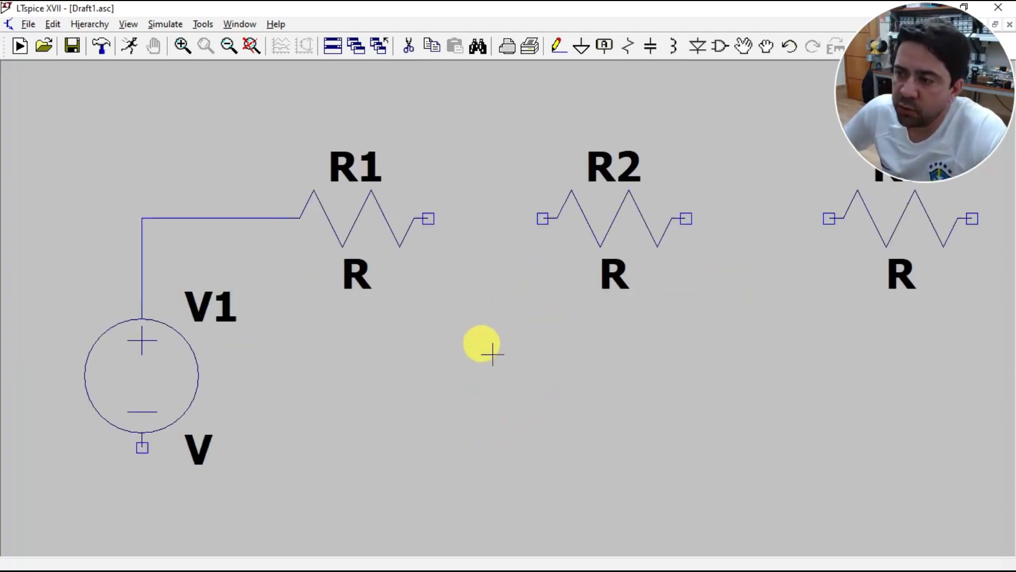
pyautogui.scroll(-4, 492, 356)
pyautogui.scroll(2, 490, 352)
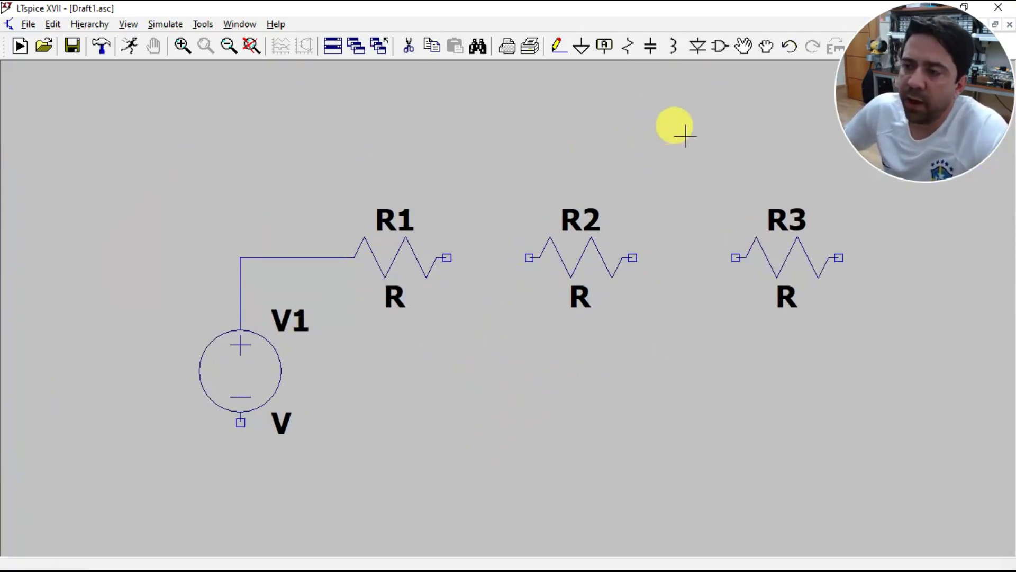
# - Undo the wire between V1 and R1, and rewire from V1's positive terminal up and straight across R1 and R2 to R3's left end
pyautogui.click(789, 49)
pyautogui.click(788, 49)
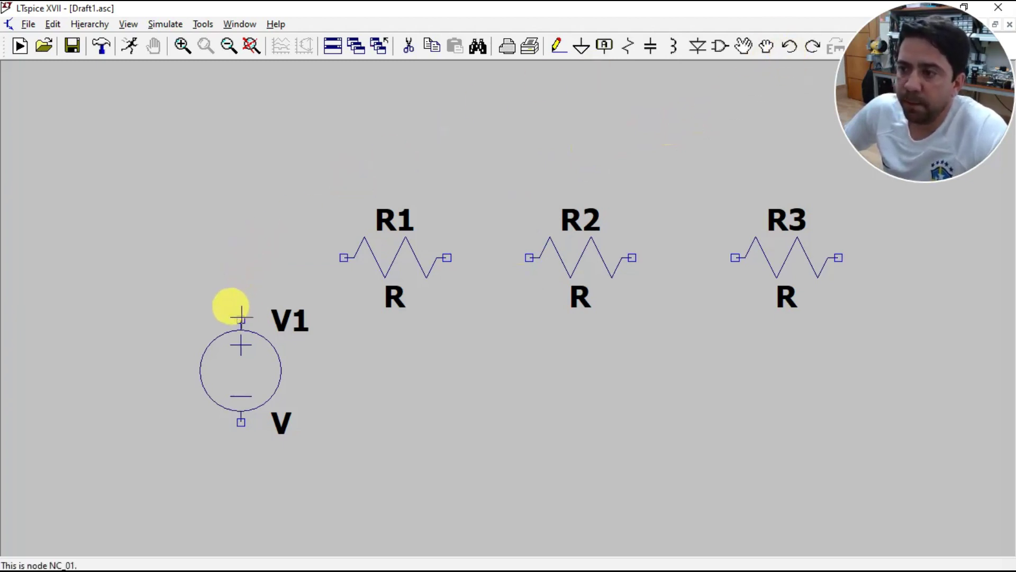
pyautogui.moveTo(240, 317); pyautogui.dragTo(225, 282)
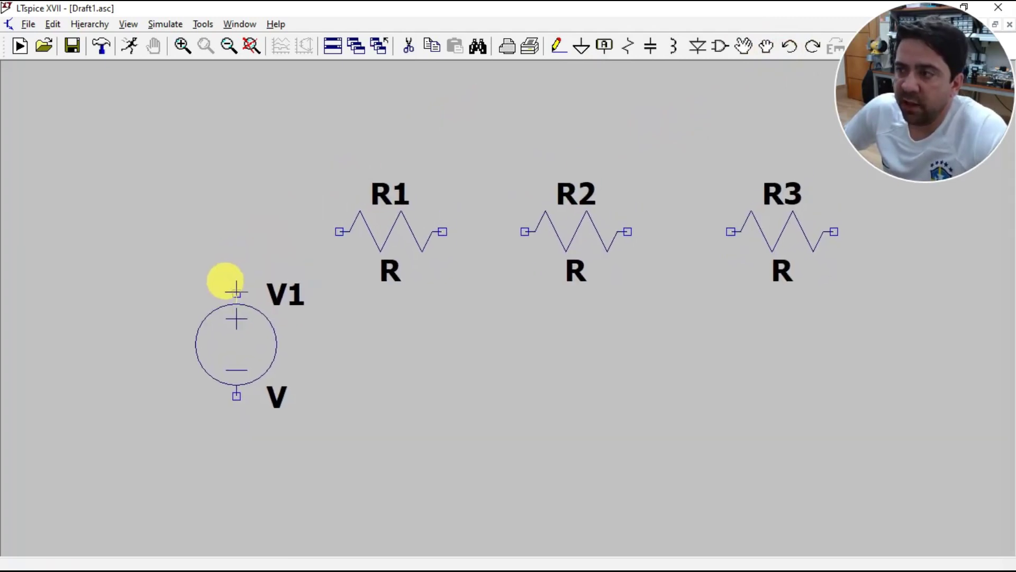
pyautogui.click(558, 48)
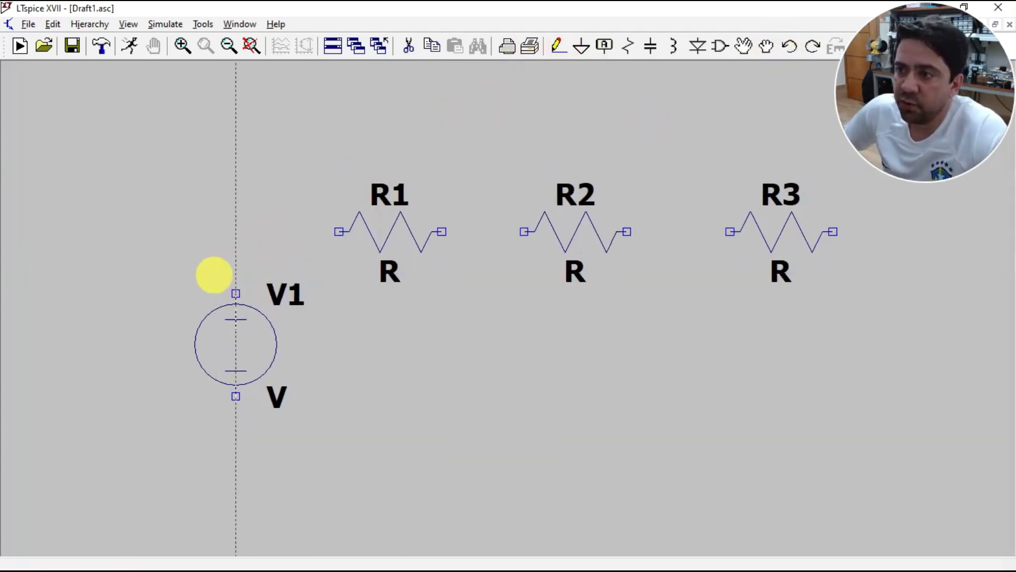
pyautogui.click(236, 292)
pyautogui.click(236, 231)
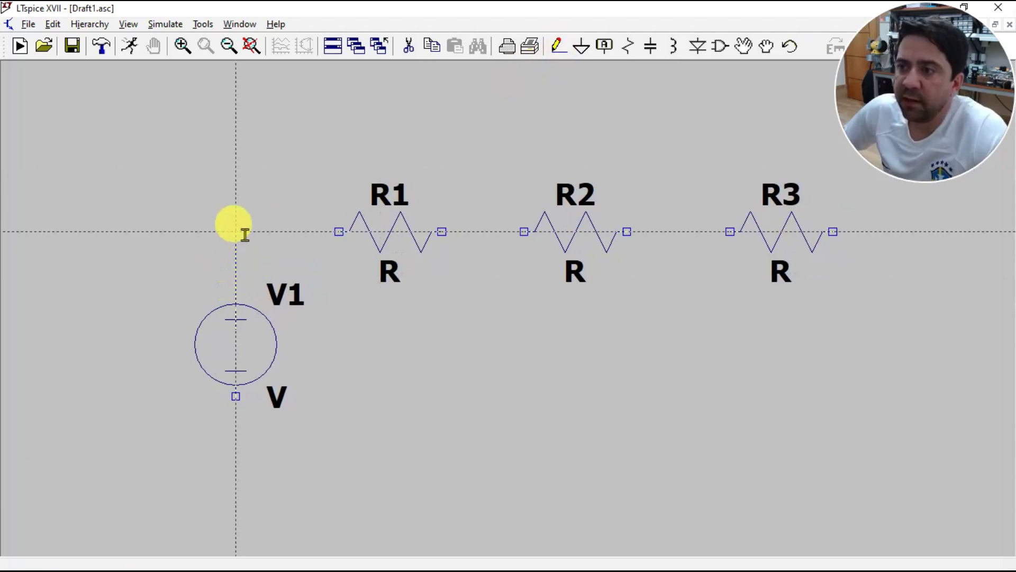
pyautogui.click(731, 231)
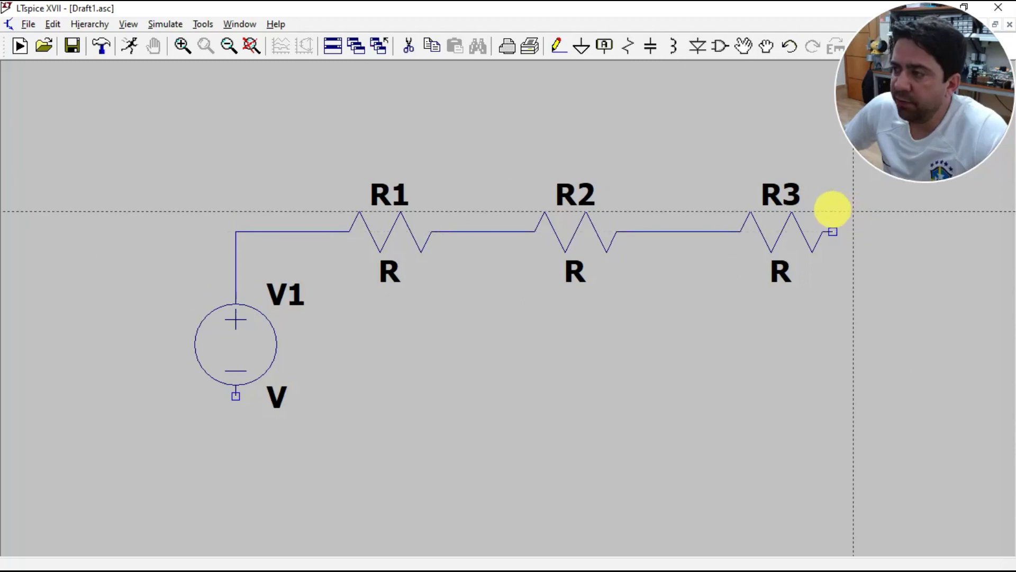
# - Wire the right end of R3 down and back below the resistors to V1's negative terminal, closing the loop
pyautogui.click(833, 232)
pyautogui.click(895, 232)
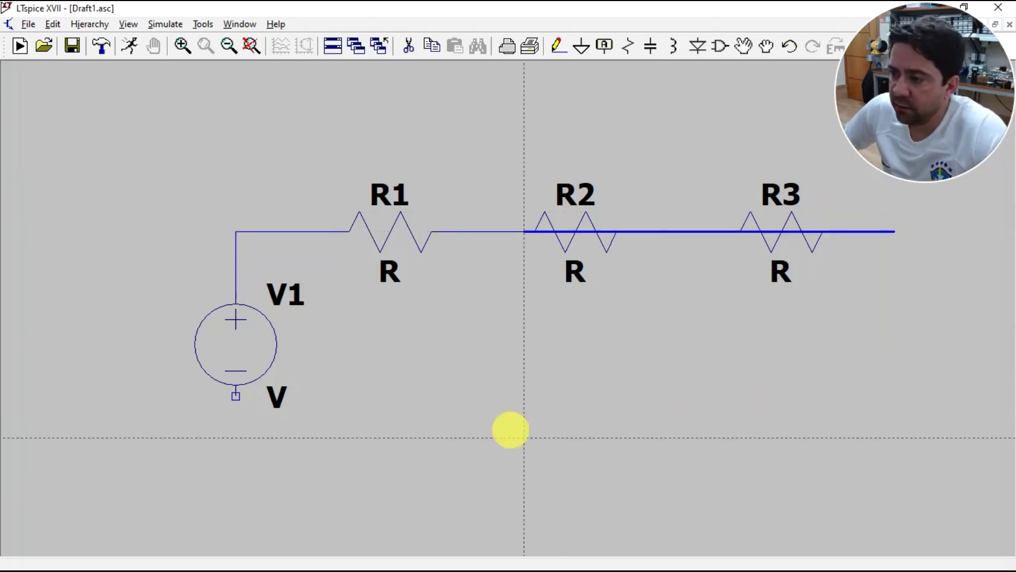
pyautogui.click(890, 466)
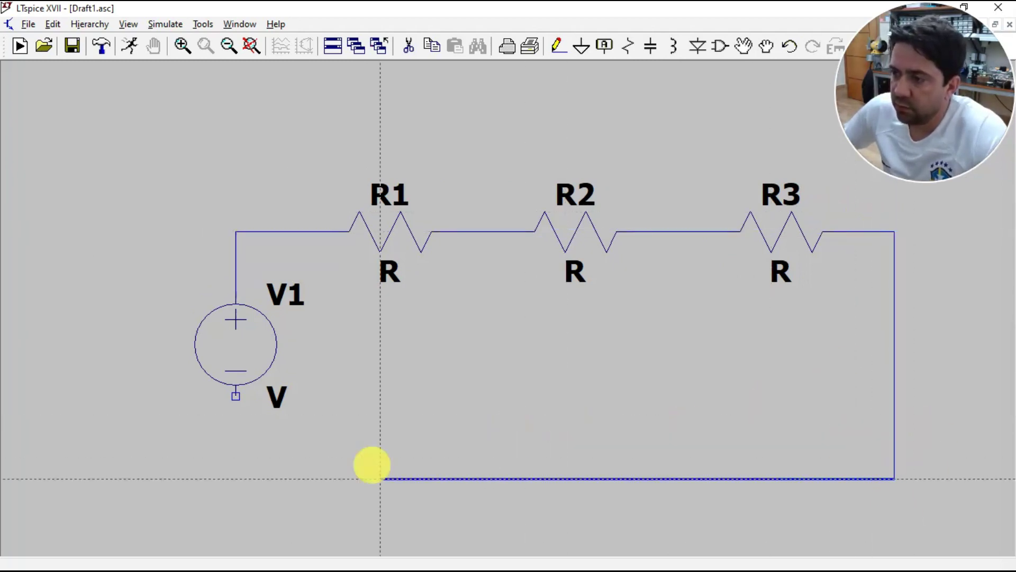
pyautogui.click(235, 397)
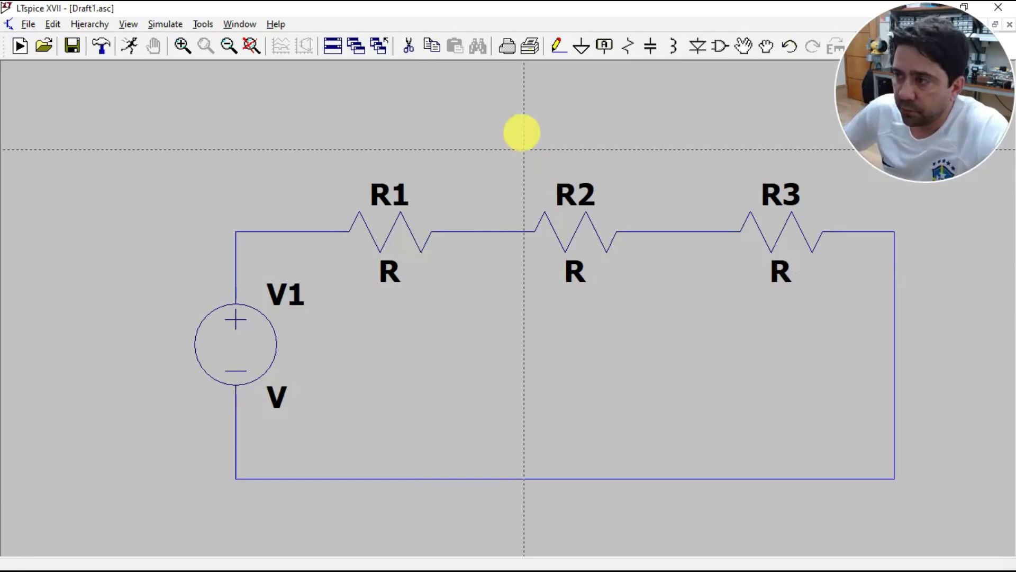
# - Place a ground symbol directly below V1, slightly under the loop's lower-left corner and detached from the wire
pyautogui.scroll(5, 519, 127)
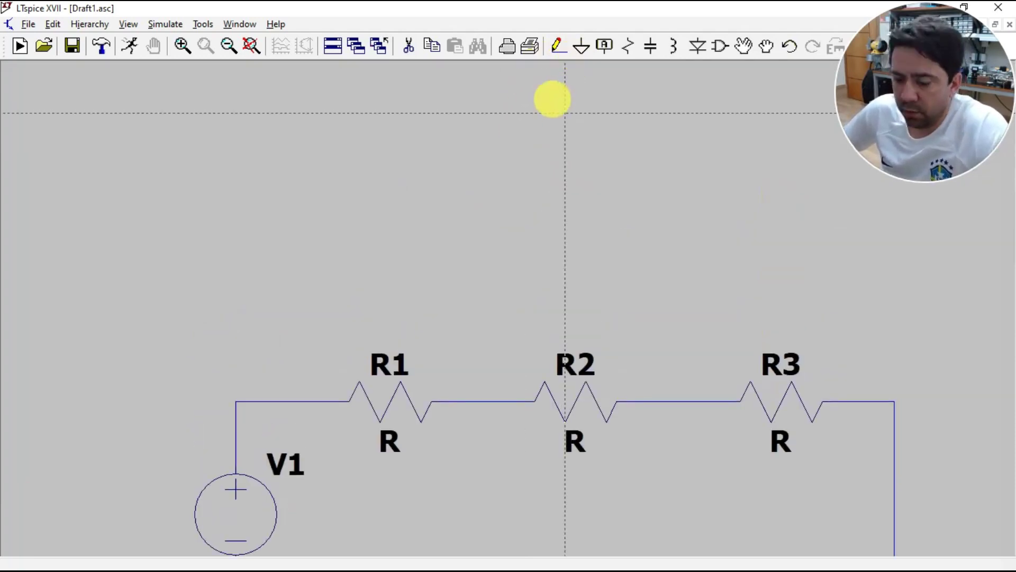
pyautogui.scroll(1, 574, 221)
pyautogui.scroll(-4, 539, 306)
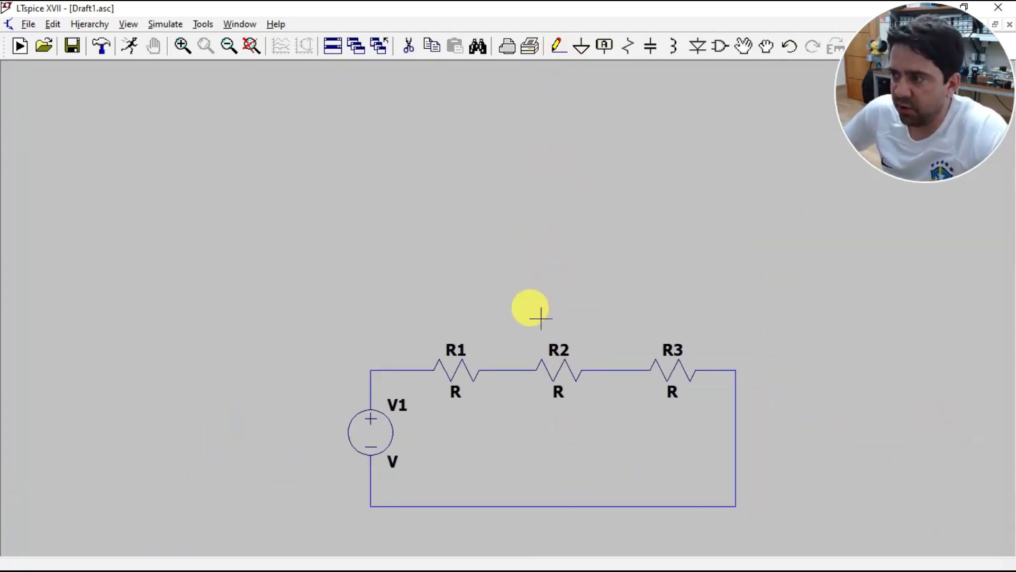
pyautogui.scroll(5, 553, 292)
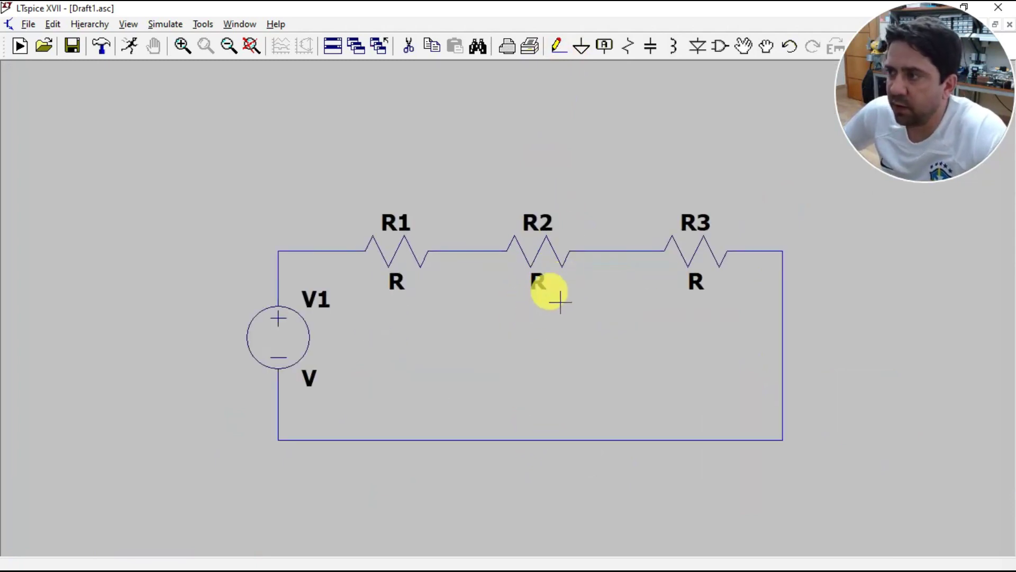
pyautogui.click(581, 46)
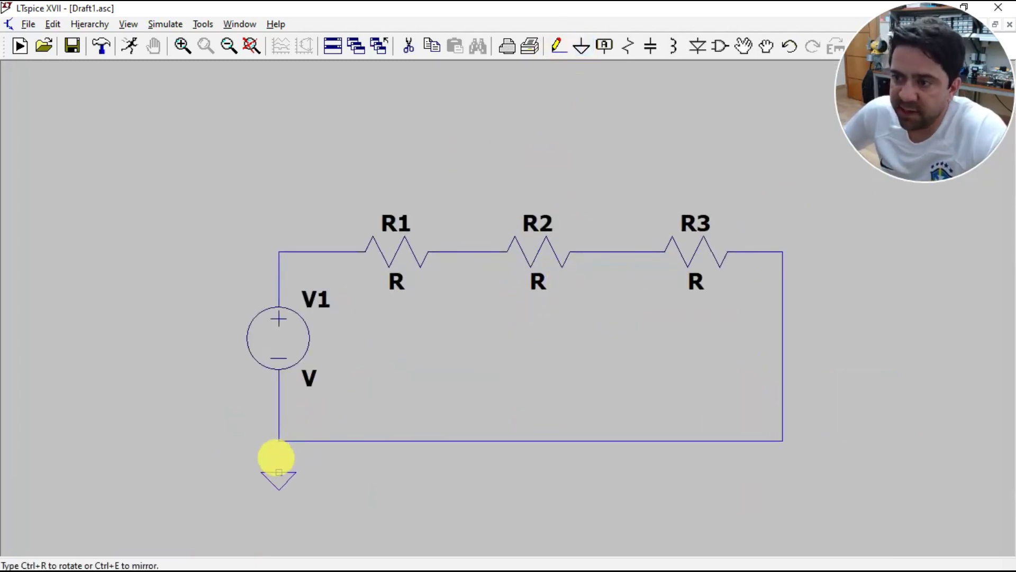
pyautogui.click(268, 465)
pyautogui.press('Escape')
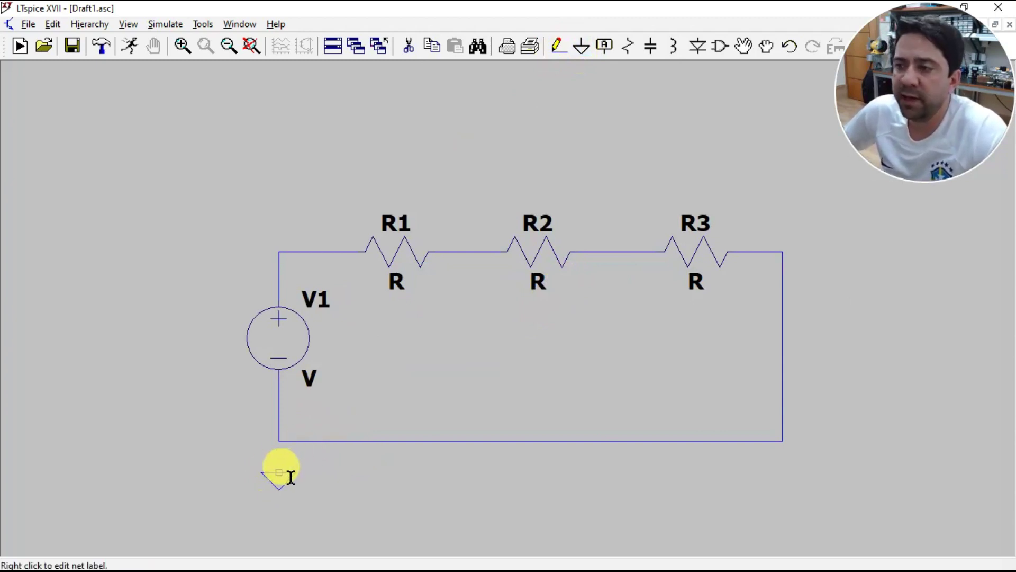
# - Run a transient simulation with a stop time of 1 and a time to start saving data of 0
pyautogui.click(130, 48)
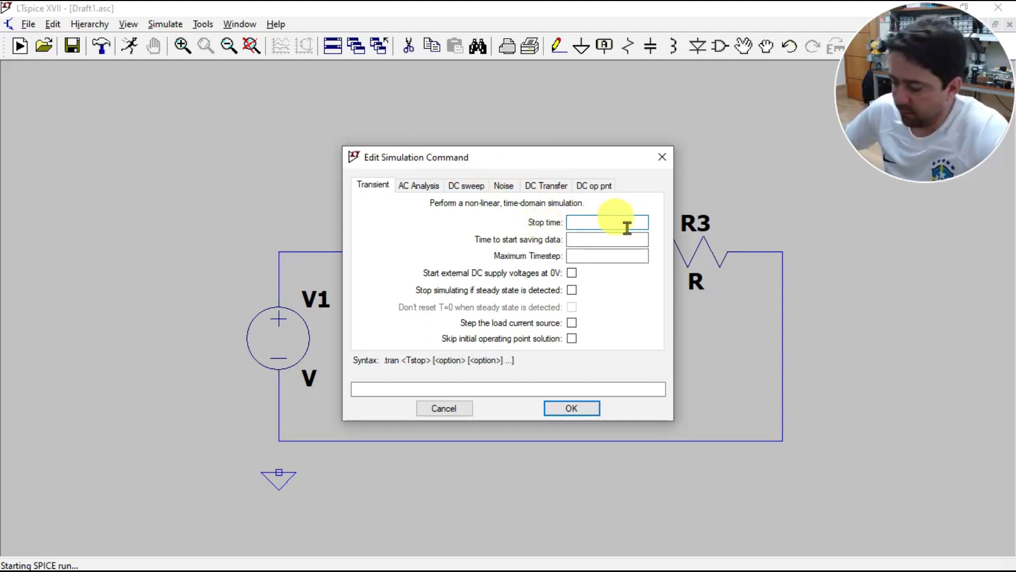
pyautogui.write('1')
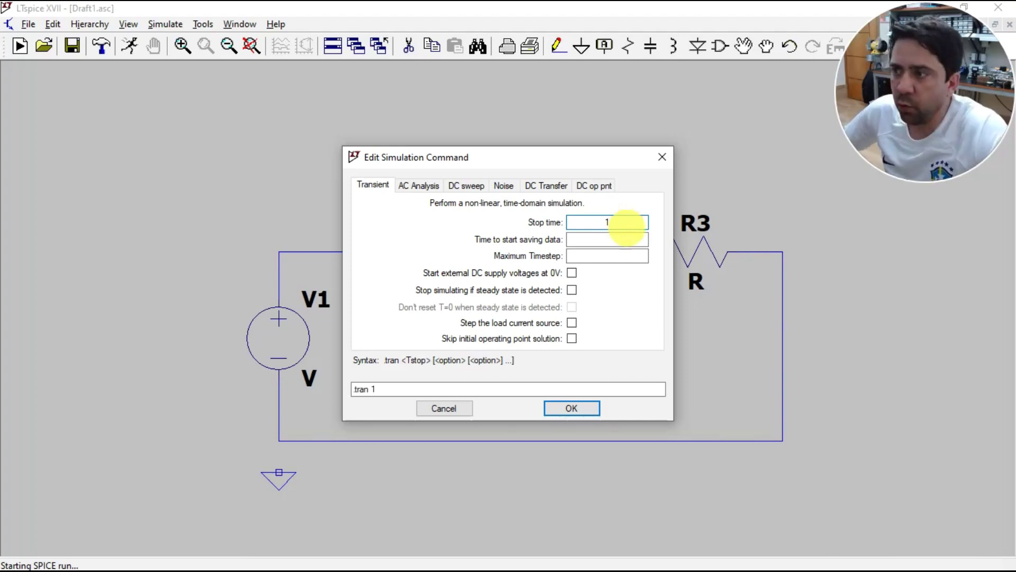
pyautogui.click(613, 238)
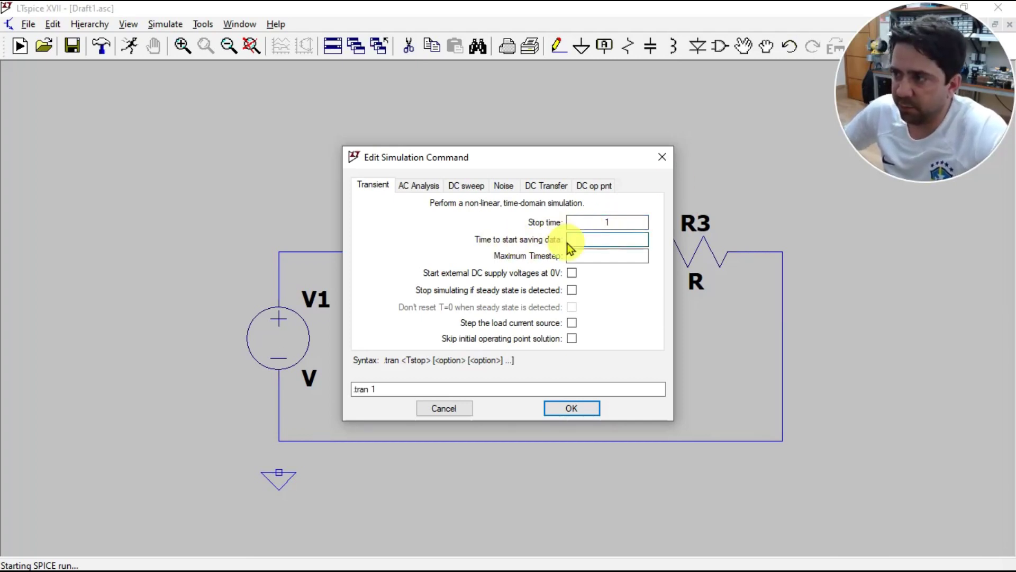
pyautogui.write('0')
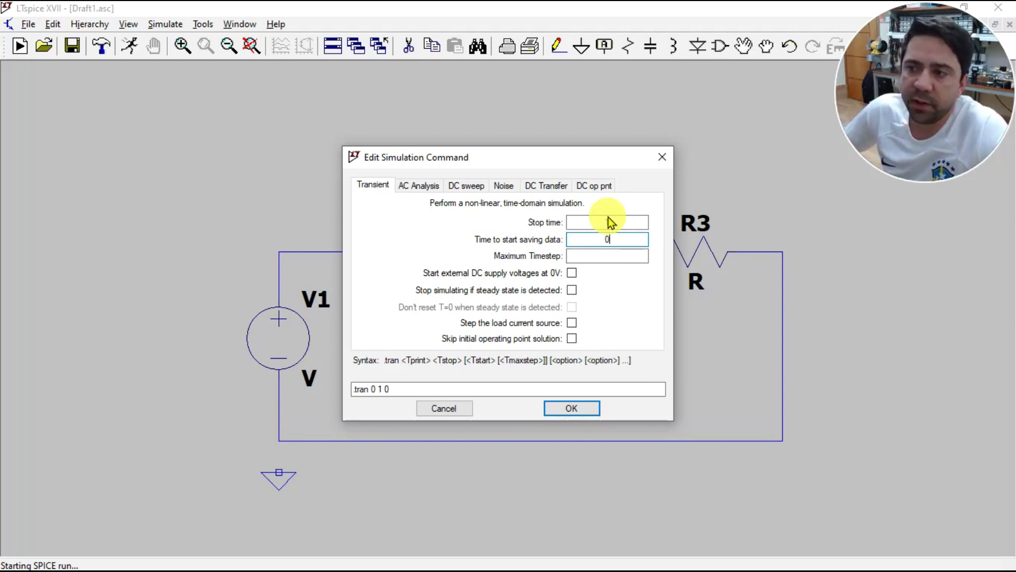
pyautogui.click(578, 412)
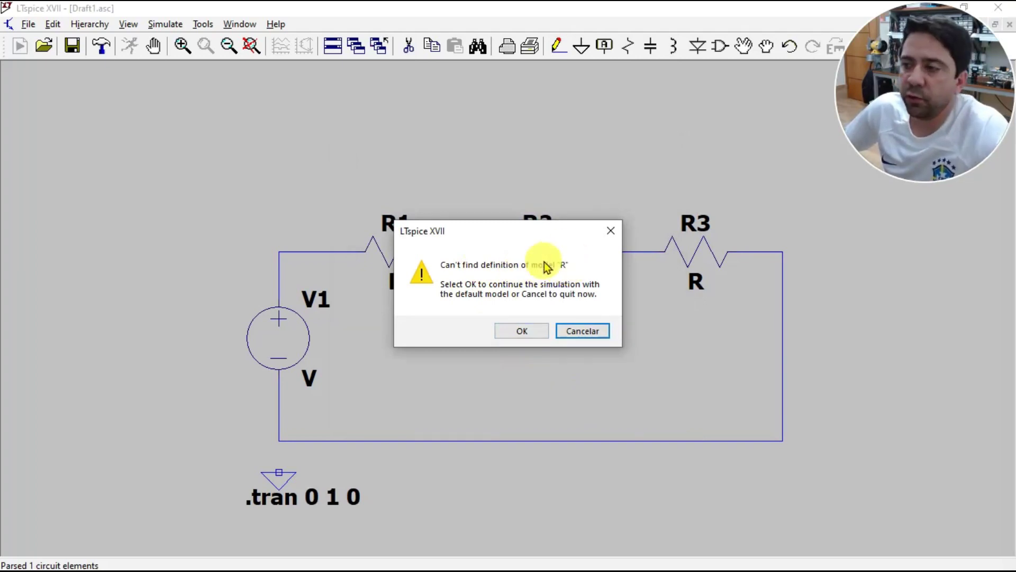
# - Continue the simulation with the default model for the undefined resistors, and dismiss the remaining message and the SPICE error log
pyautogui.click(521, 335)
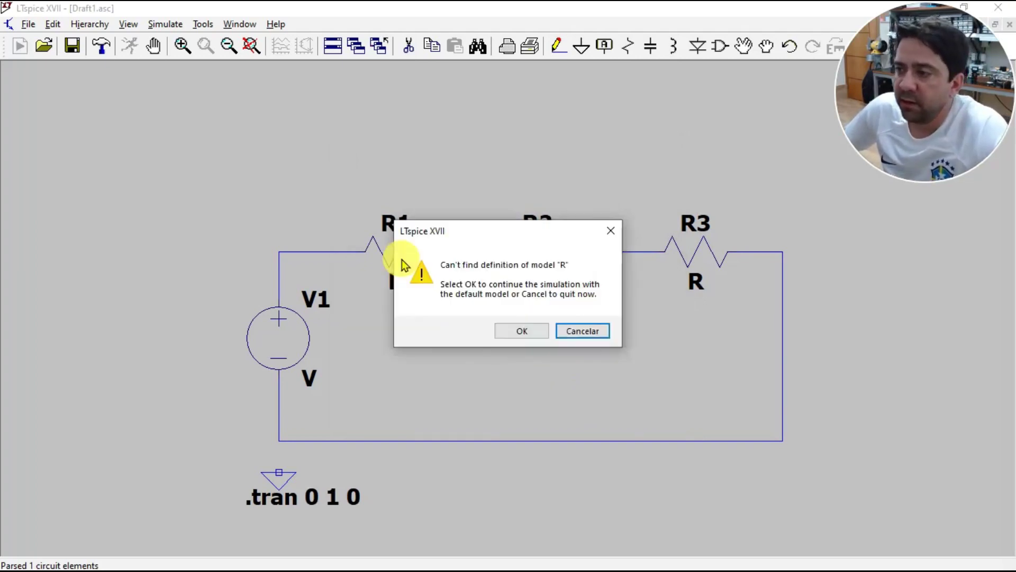
pyautogui.click(526, 334)
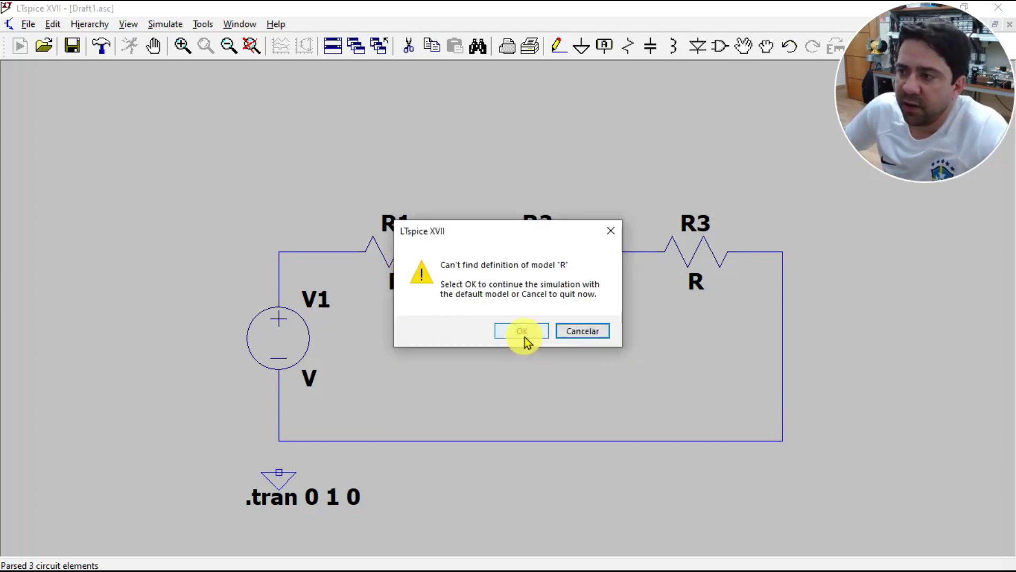
pyautogui.click(523, 333)
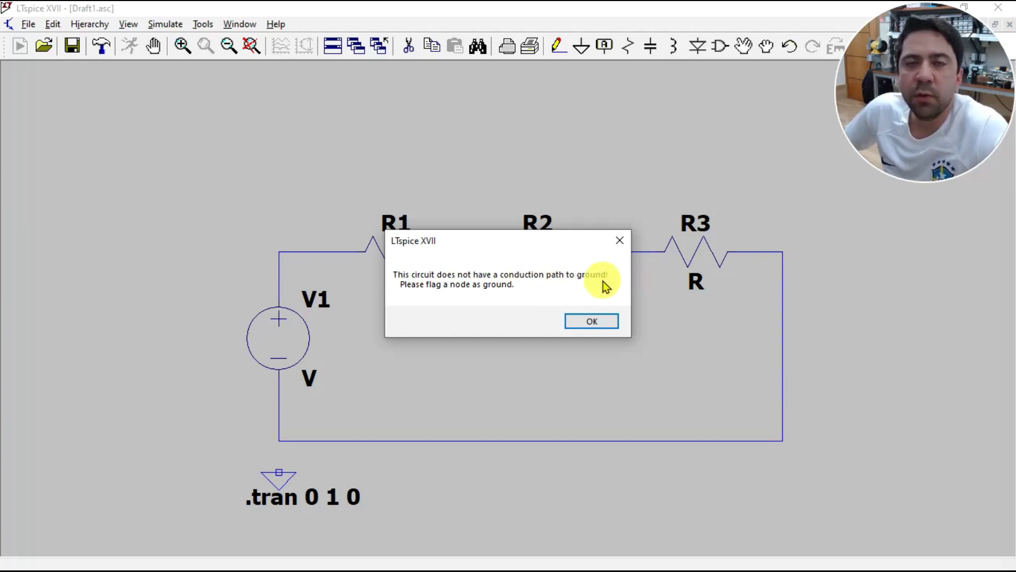
pyautogui.click(581, 319)
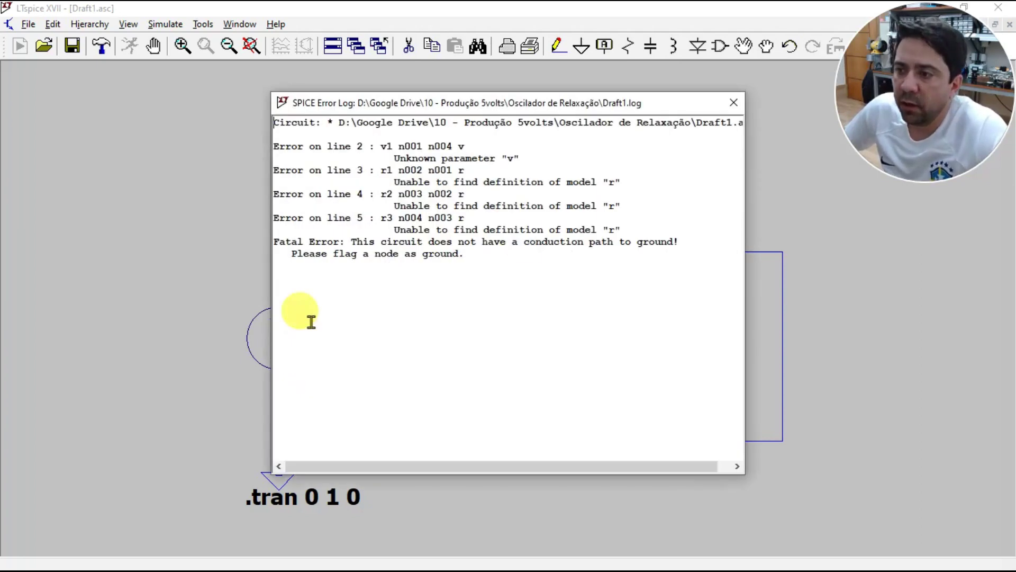
pyautogui.click(732, 104)
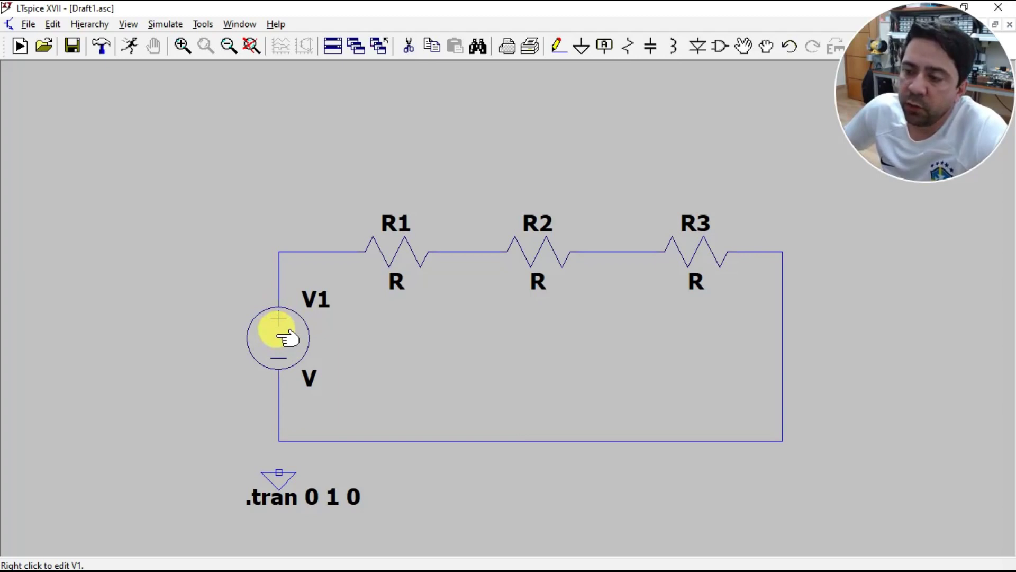
# - Set the DC value of voltage source V1 to 30 V
pyautogui.rightClick(280, 339)
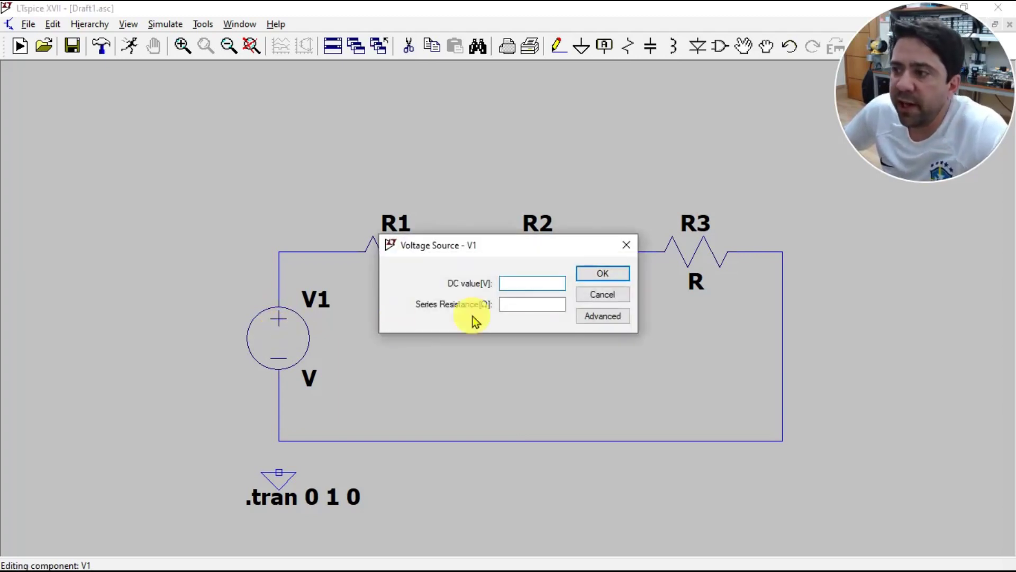
pyautogui.write('30')
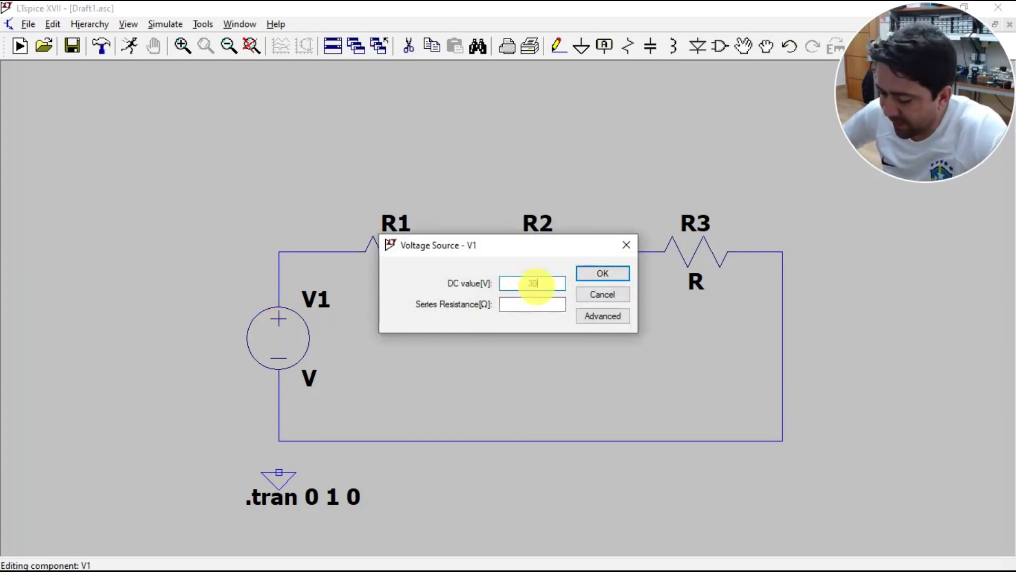
pyautogui.click(596, 275)
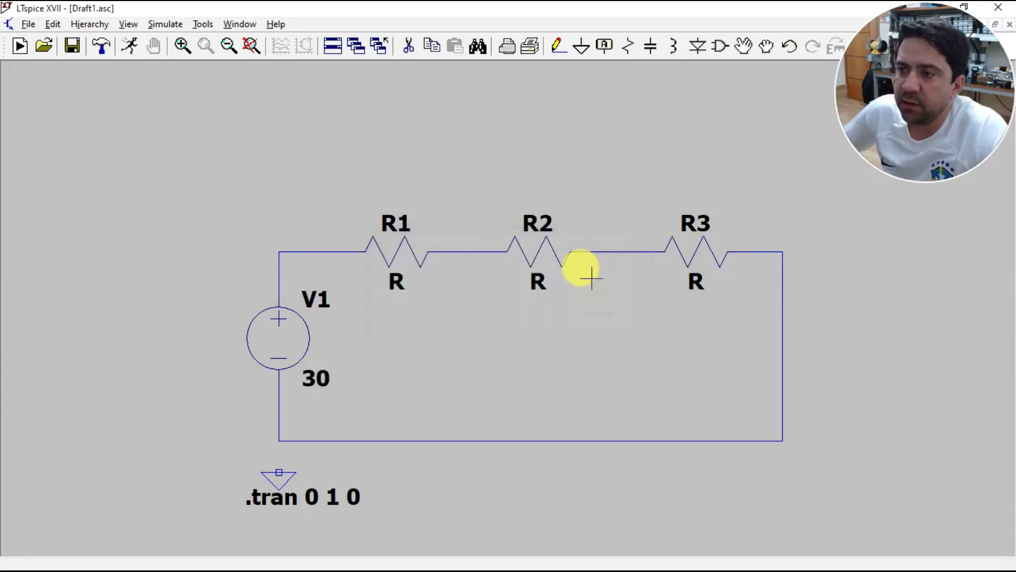
# - Set the resistance of R1, R2 and R3 to 1k each
pyautogui.rightClick(396, 253)
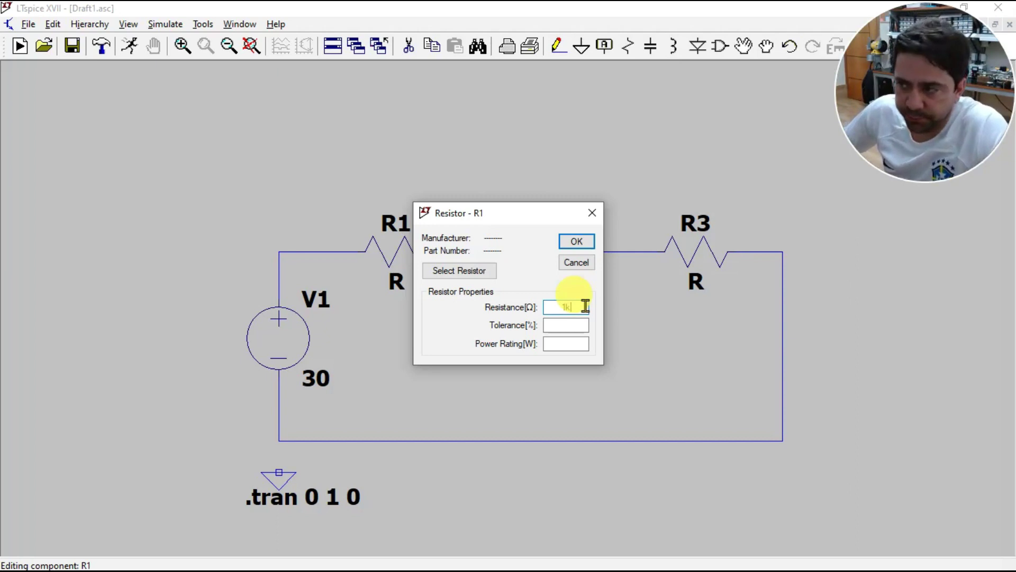
pyautogui.click(580, 241)
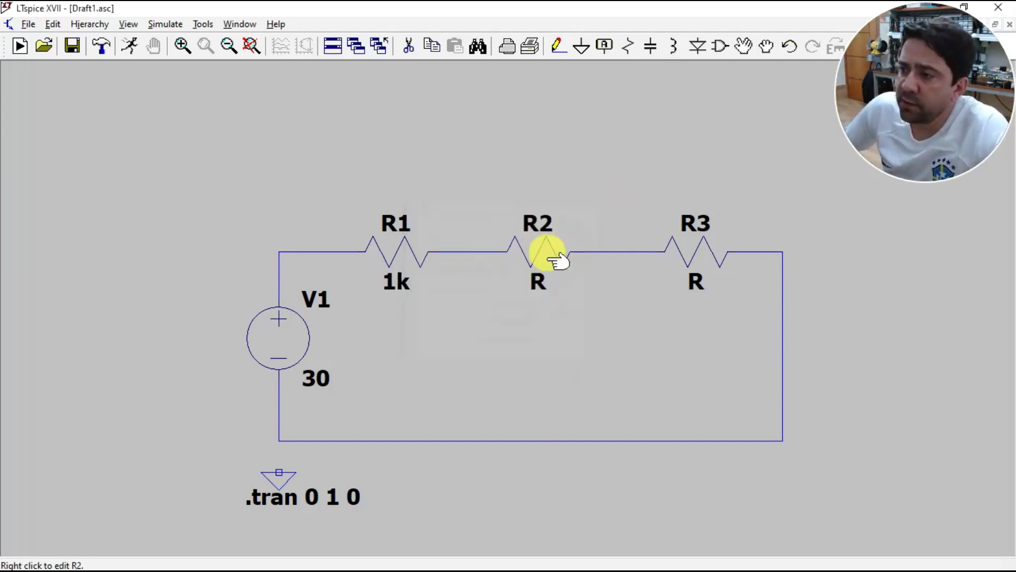
pyautogui.rightClick(539, 258)
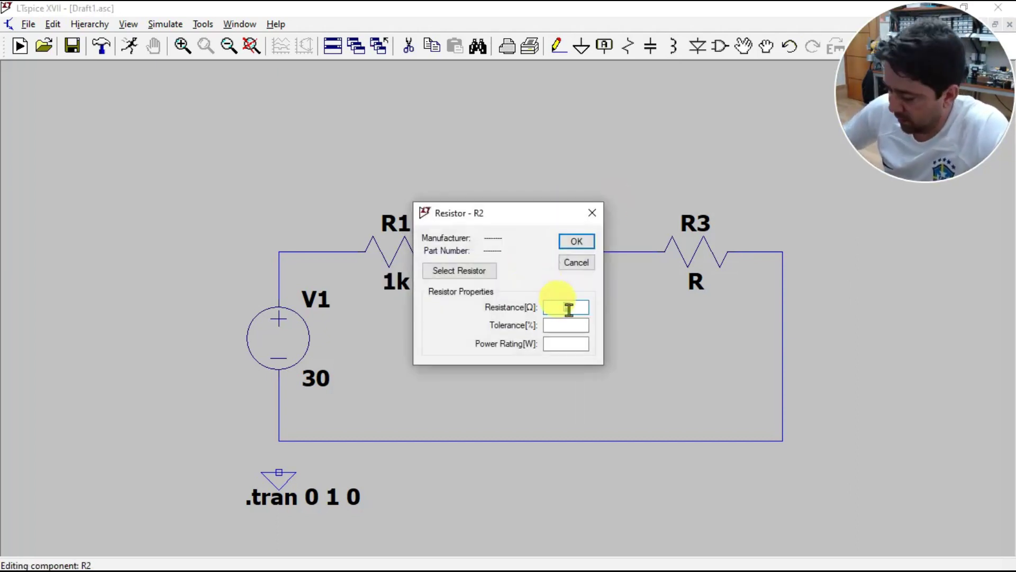
pyautogui.write('1k')
pyautogui.click(577, 241)
pyautogui.rightClick(688, 247)
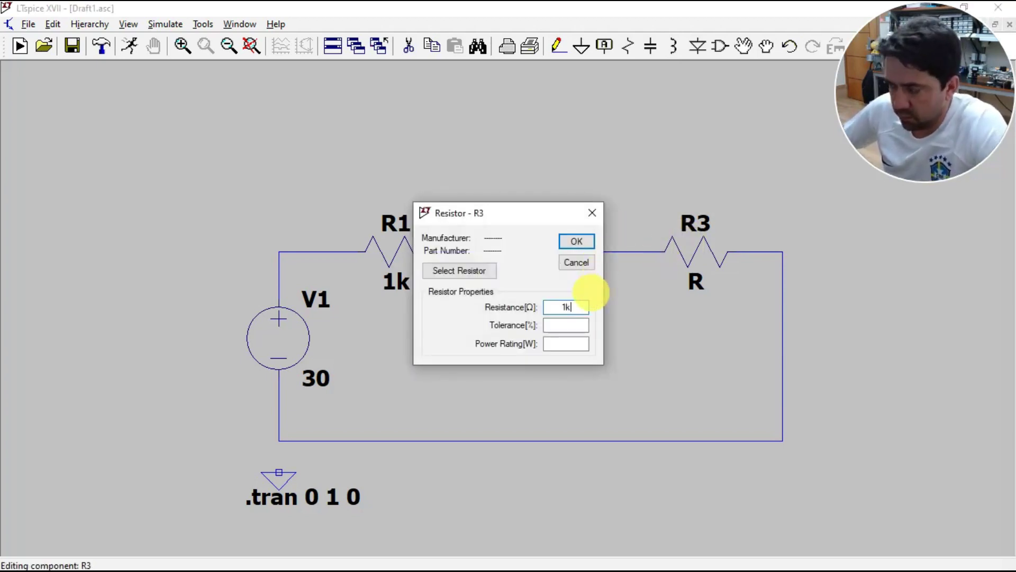
pyautogui.click(577, 241)
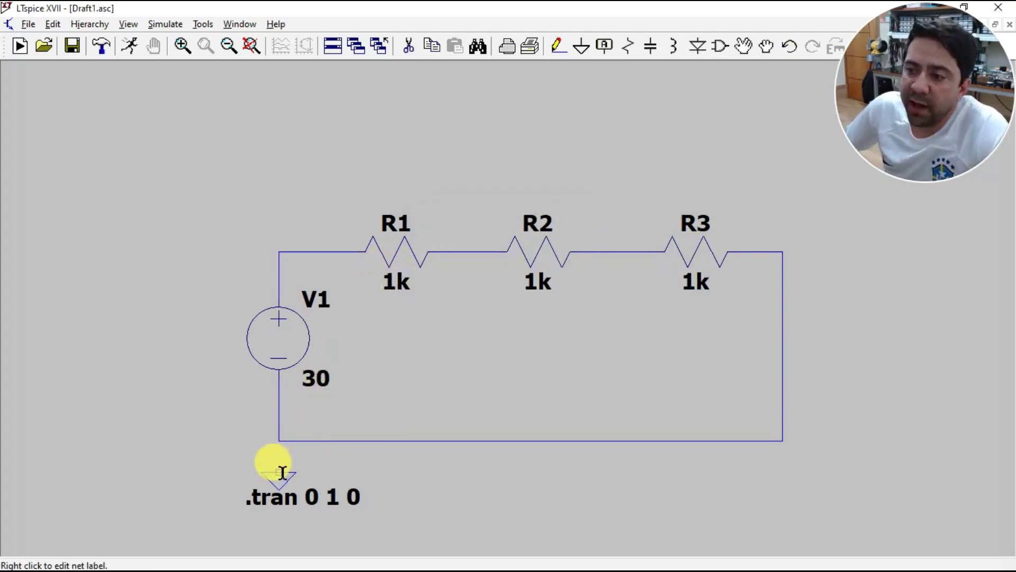
# - Wire the ground symbol up to the circuit corner below the negative terminal of V1
pyautogui.click(580, 48)
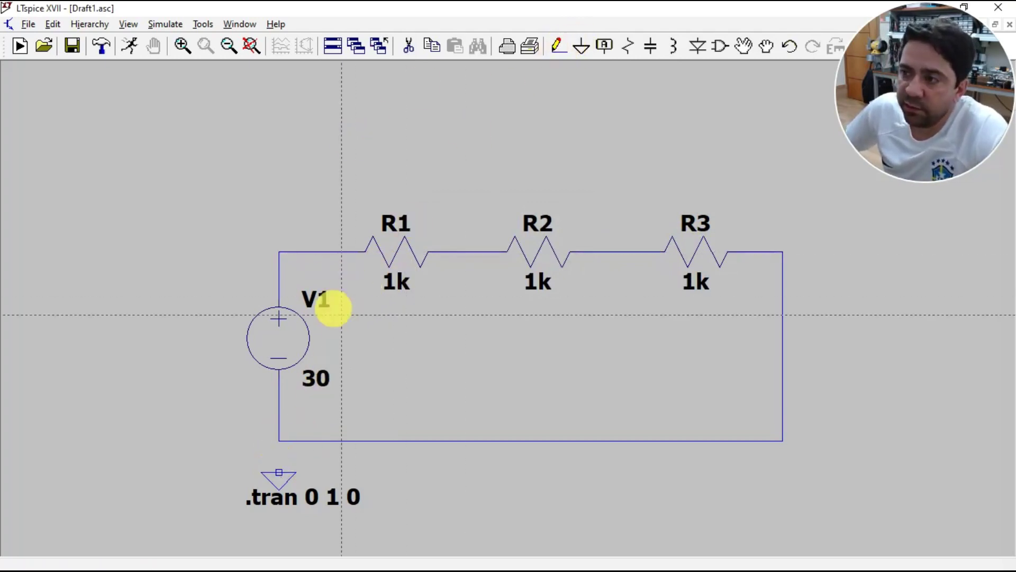
pyautogui.click(279, 471)
pyautogui.click(279, 440)
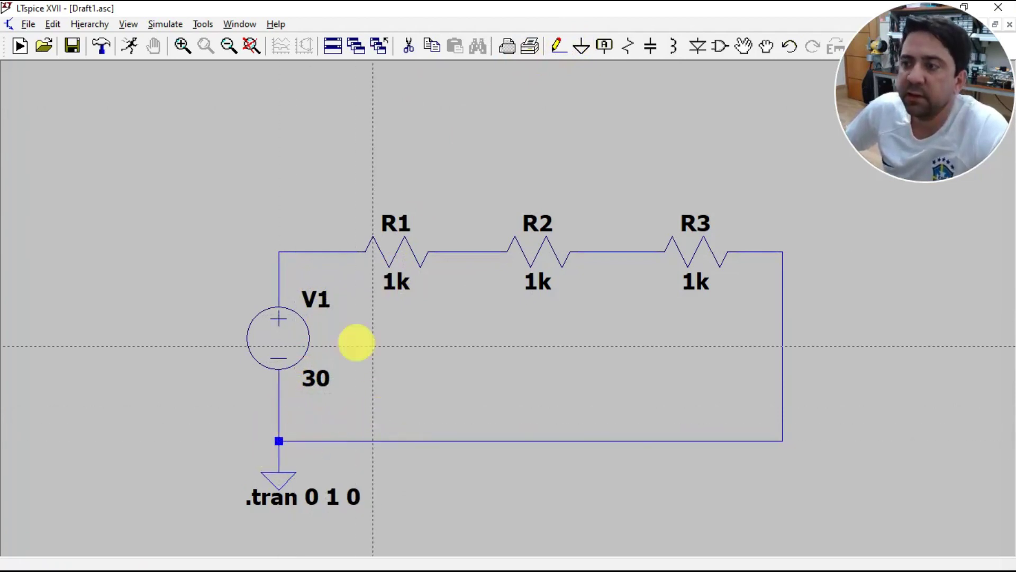
pyautogui.press('Escape')
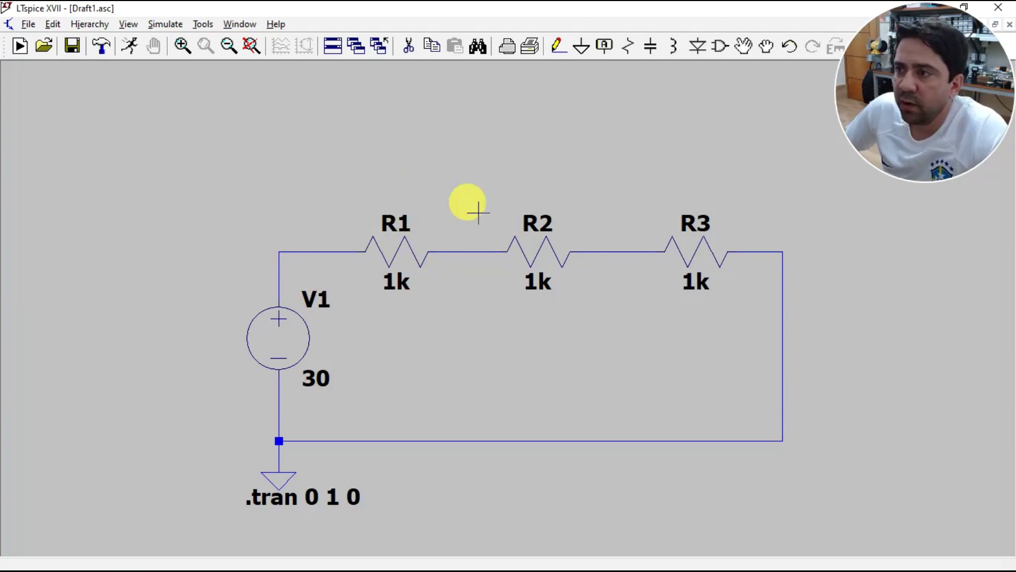
# - Run the transient simulation of the grounded series circuit
pyautogui.scroll(1, 410, 430)
pyautogui.scroll(-4, 427, 510)
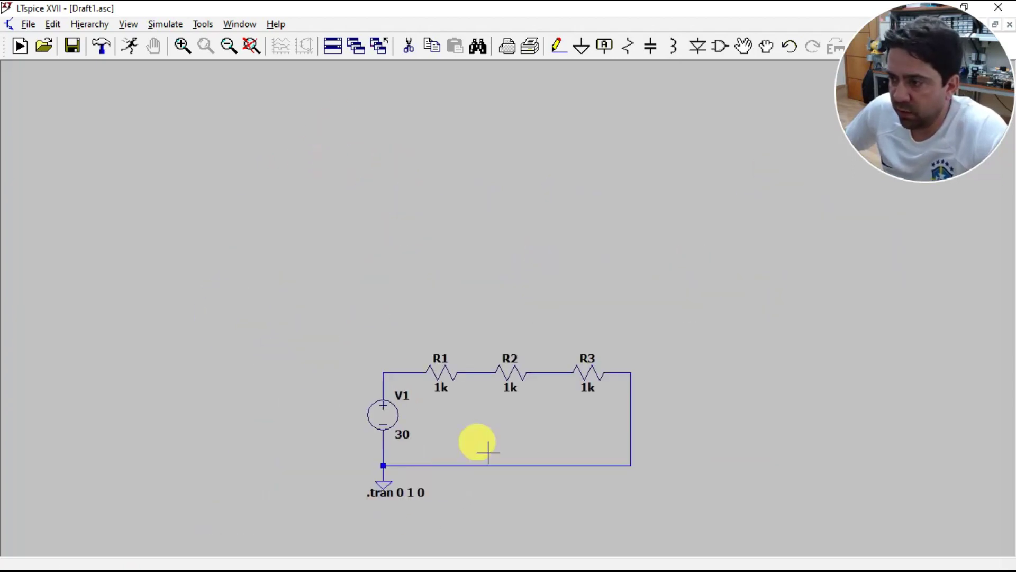
pyautogui.scroll(1, 479, 527)
pyautogui.scroll(3, 479, 527)
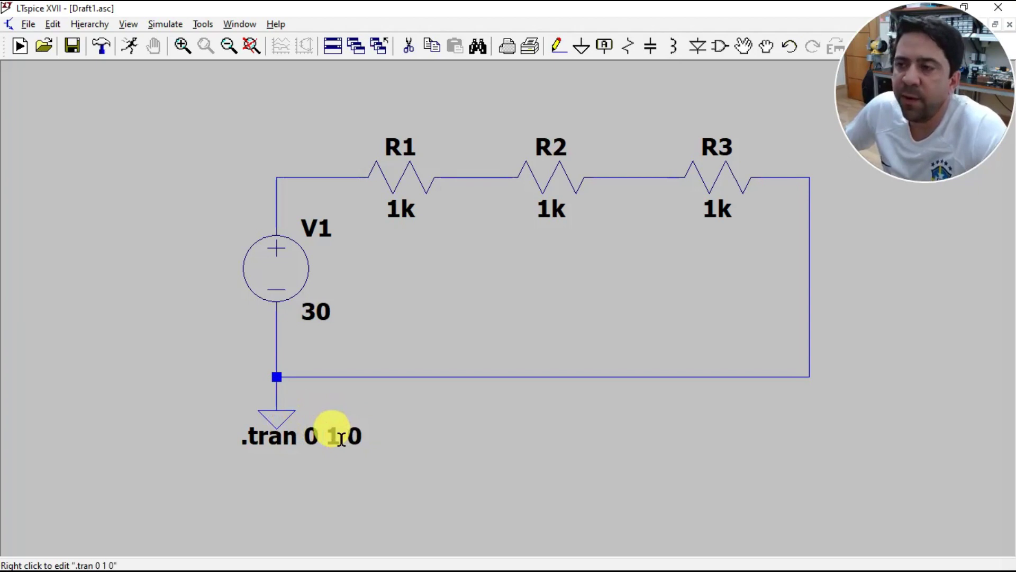
pyautogui.click(129, 46)
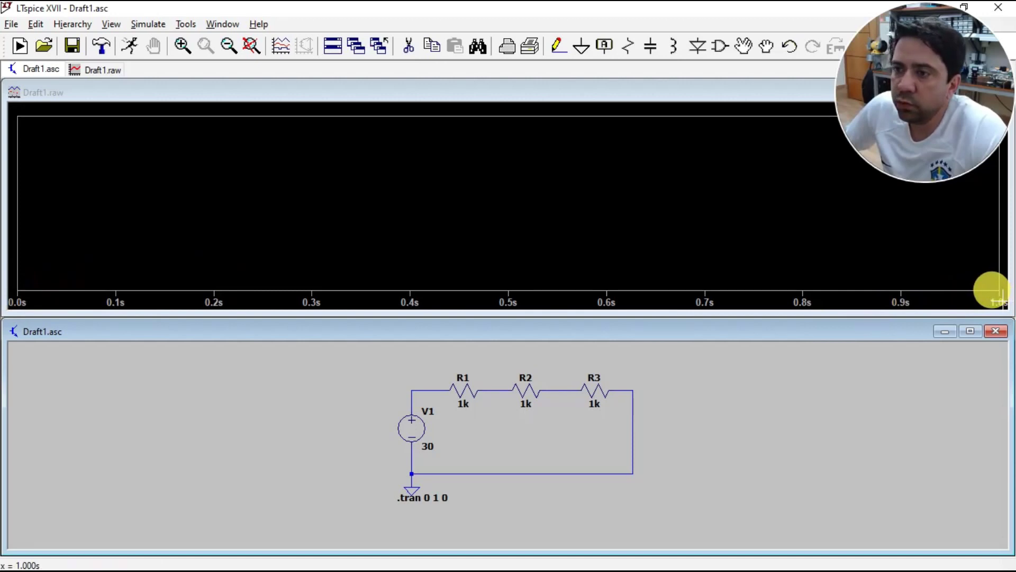
# - Plot the current through V1, R1, R2 and R3 one after another, showing only one trace at a time
pyautogui.scroll(-1, 508, 427)
pyautogui.scroll(3, 508, 426)
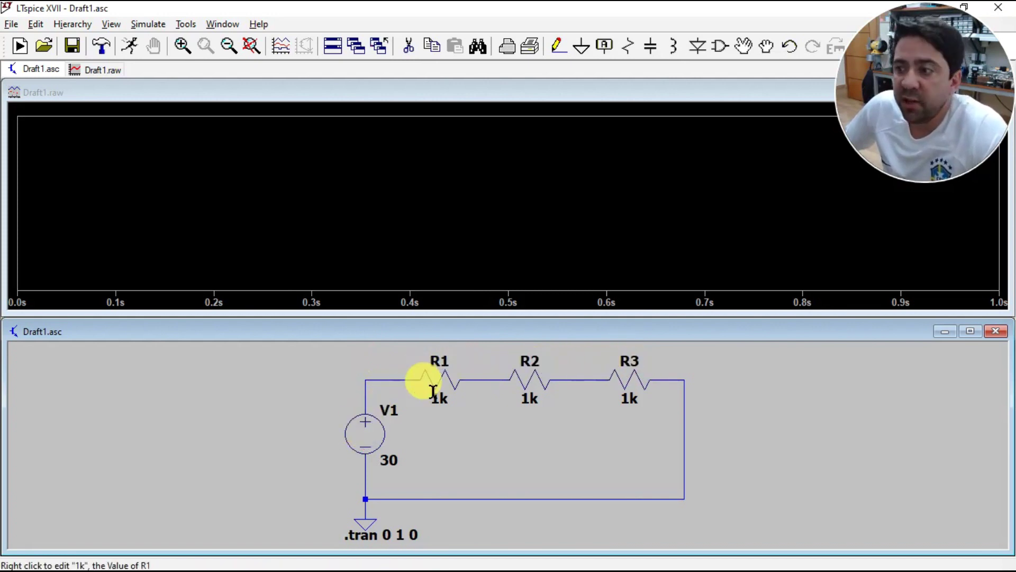
pyautogui.click(369, 427)
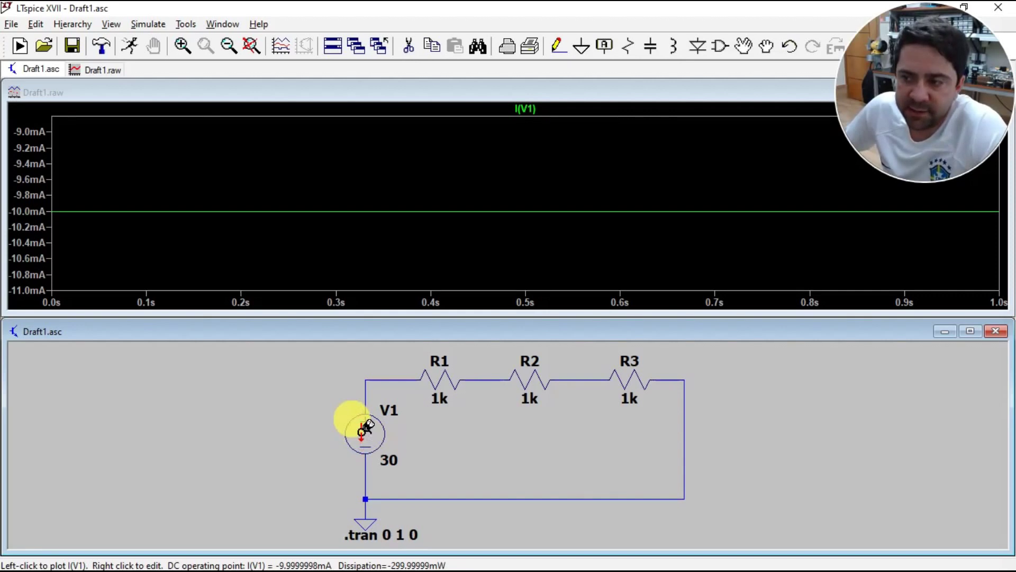
pyautogui.click(446, 375)
pyautogui.click(446, 376)
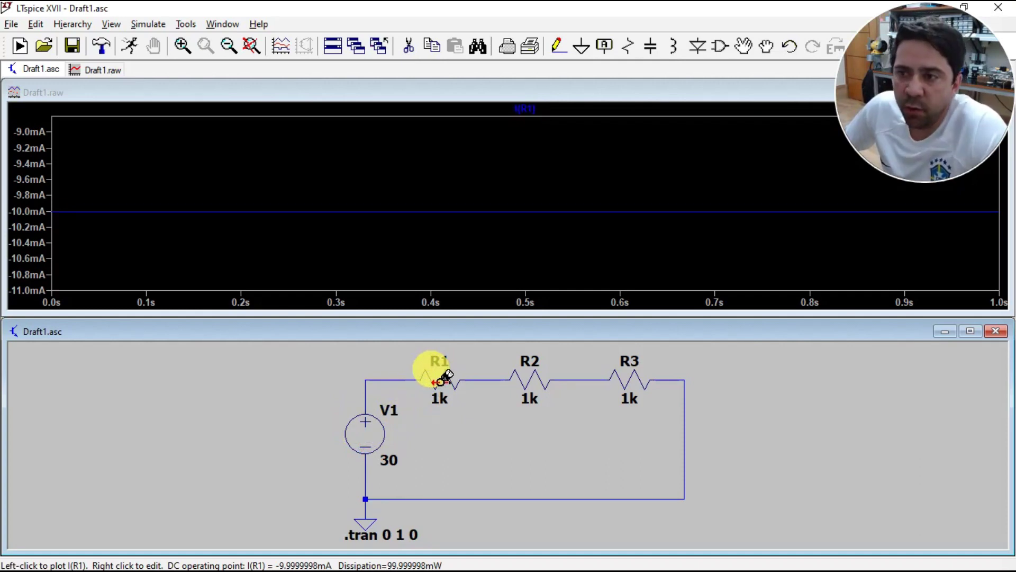
pyautogui.click(531, 378)
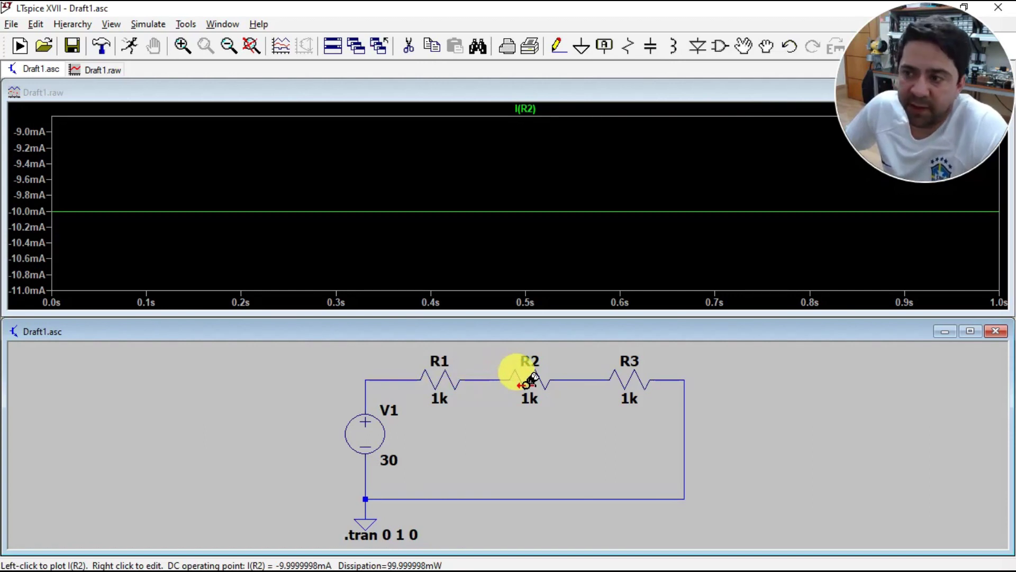
pyautogui.click(638, 377)
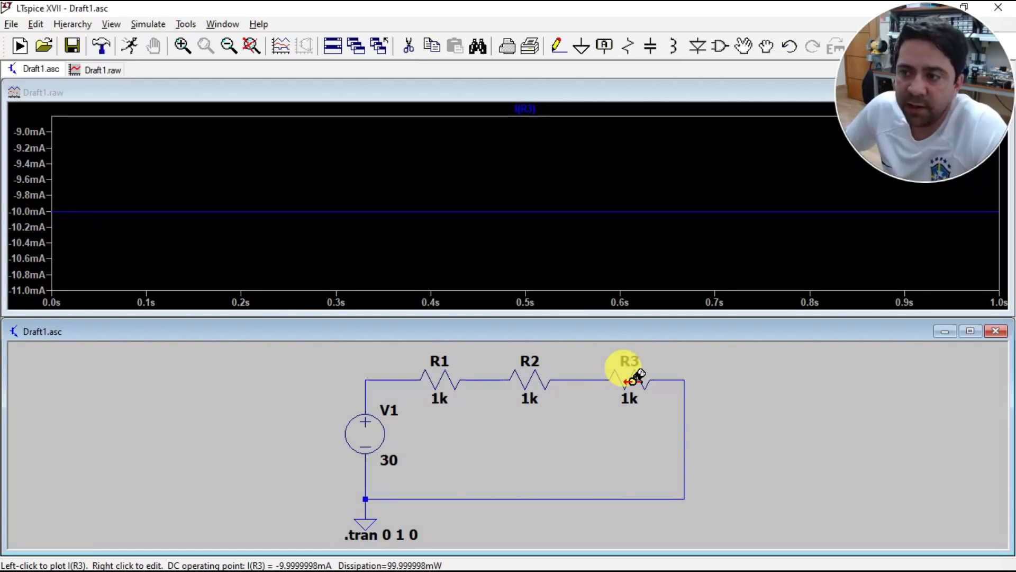
# - Plot the node voltages before R1, between R1 and R2, and between R2 and R3 individually, ending on the node before R1
pyautogui.click(369, 395)
pyautogui.click(365, 395)
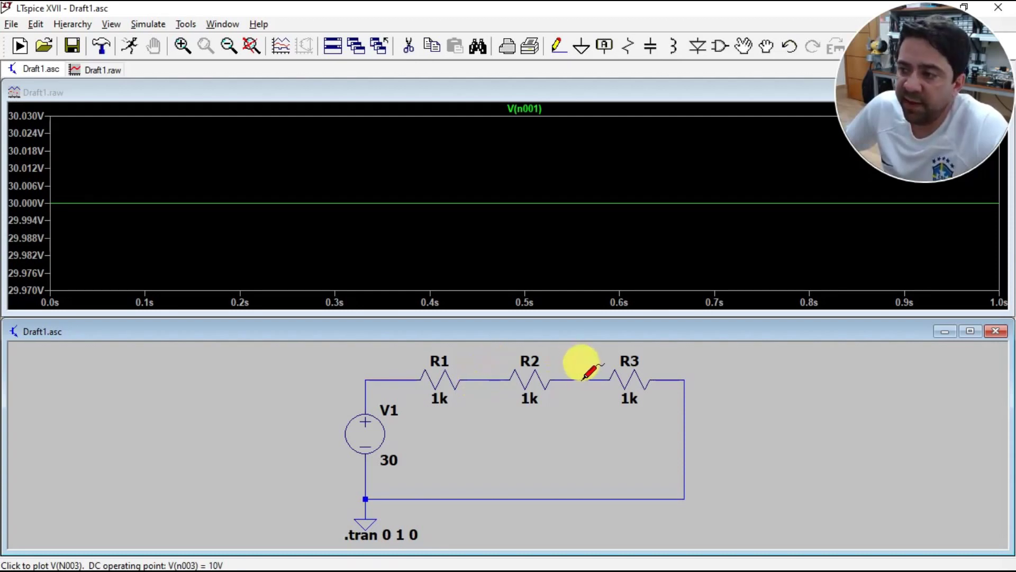
pyautogui.click(482, 379)
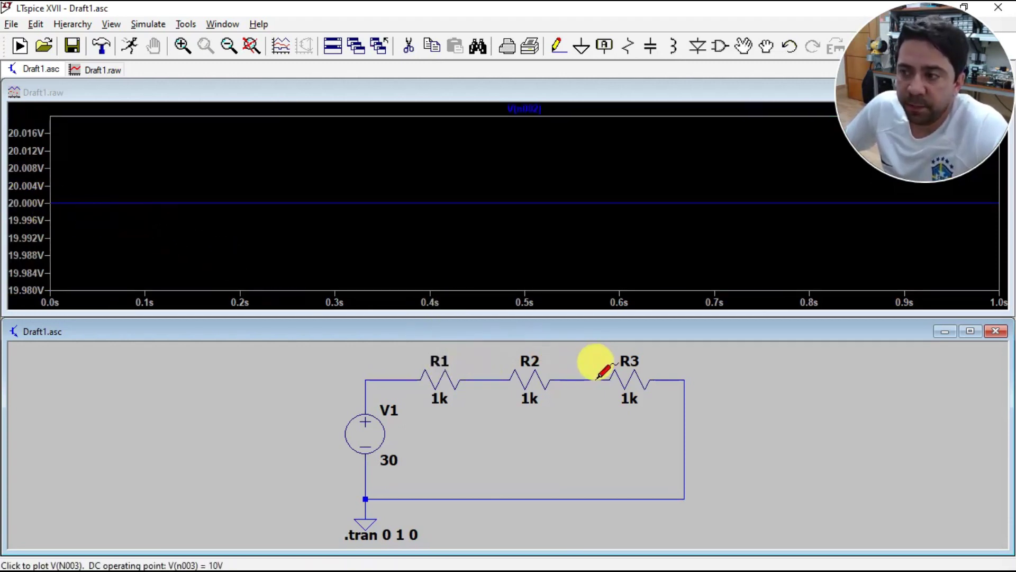
pyautogui.click(574, 379)
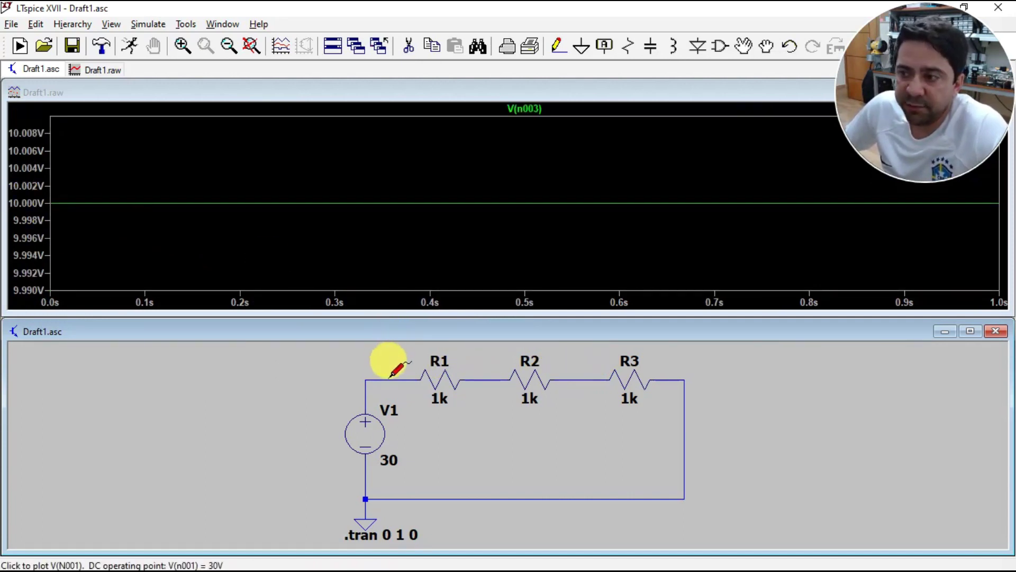
pyautogui.click(391, 374)
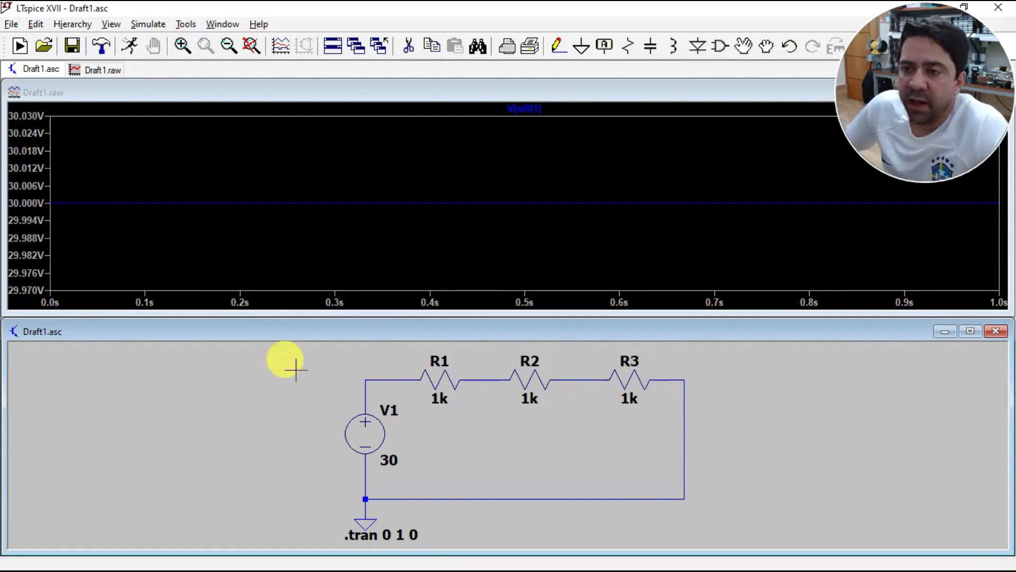
# - Review the top, tick and bottom limits of the plot's vertical axis and close the settings without changes
pyautogui.rightClick(28, 241)
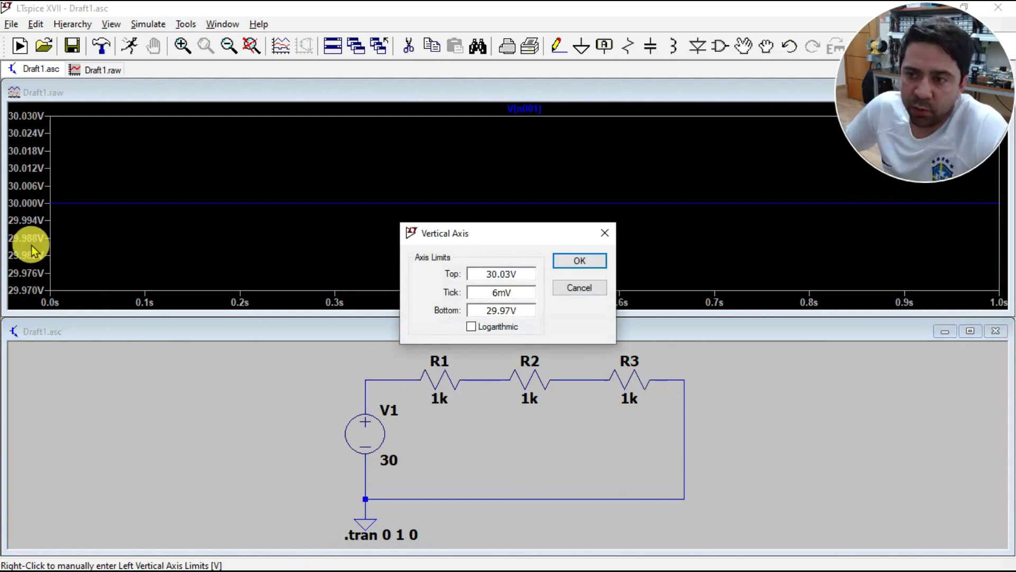
pyautogui.moveTo(529, 274); pyautogui.dragTo(431, 267)
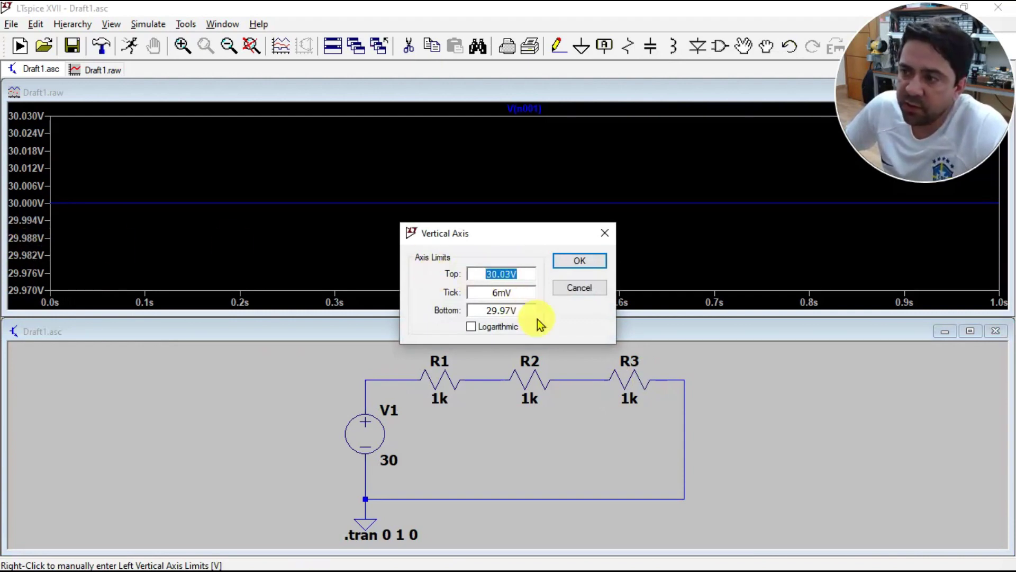
pyautogui.moveTo(532, 311); pyautogui.dragTo(431, 312)
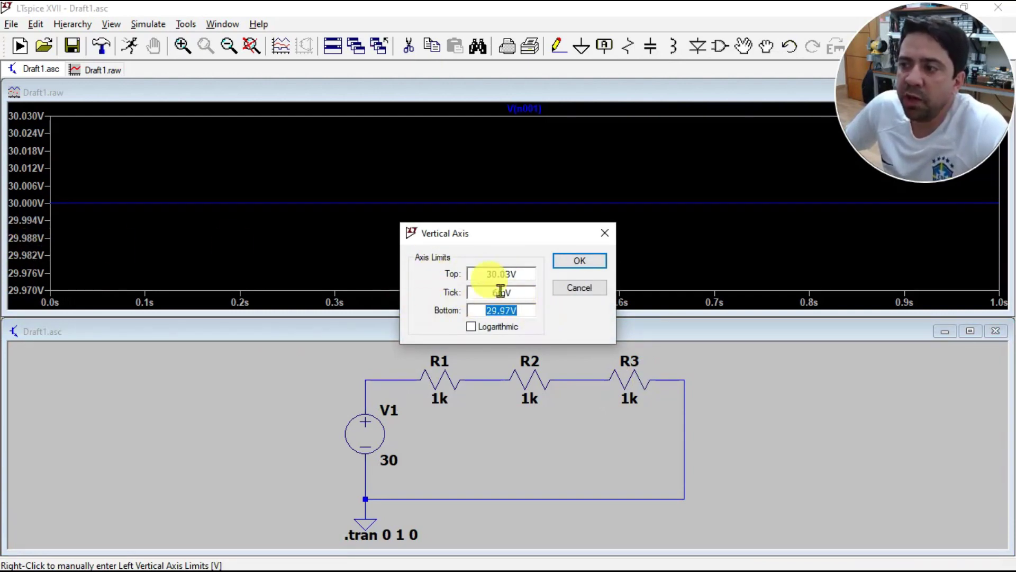
pyautogui.moveTo(526, 274); pyautogui.dragTo(483, 274)
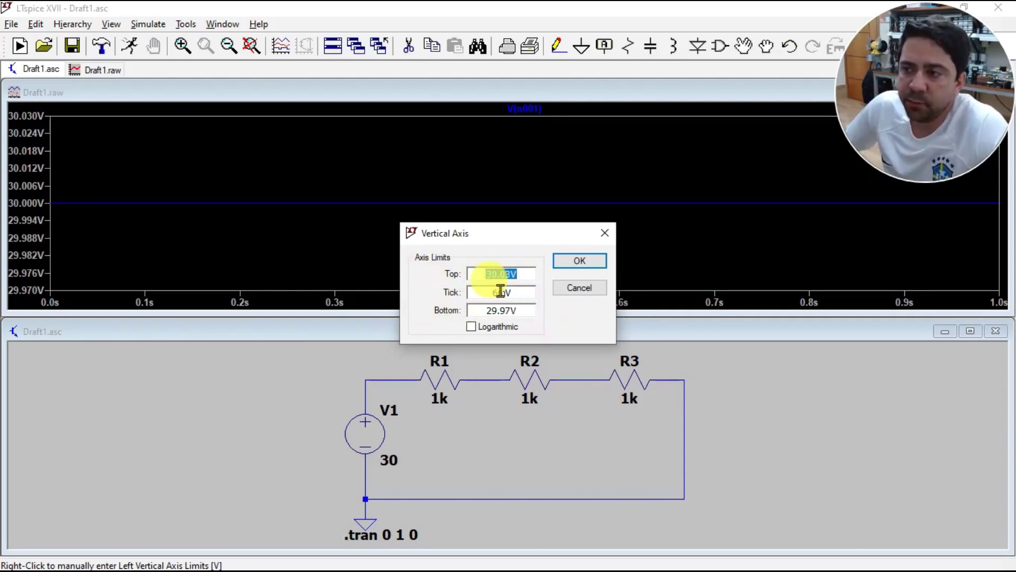
pyautogui.moveTo(518, 293); pyautogui.dragTo(490, 292)
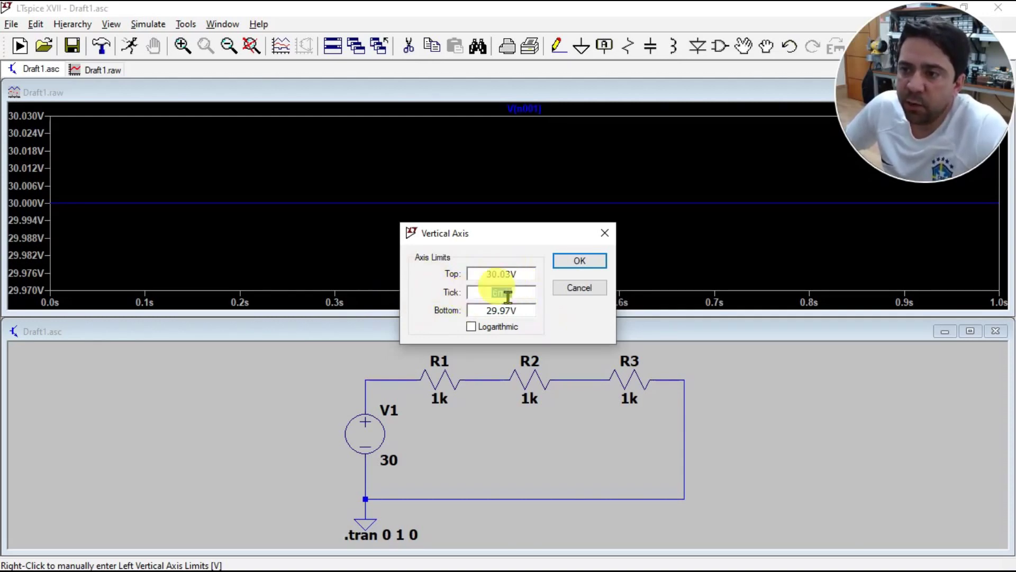
pyautogui.click(607, 237)
# - Review the plot's horizontal axis limits and tick interval, and close the settings without changes
pyautogui.click(331, 303)
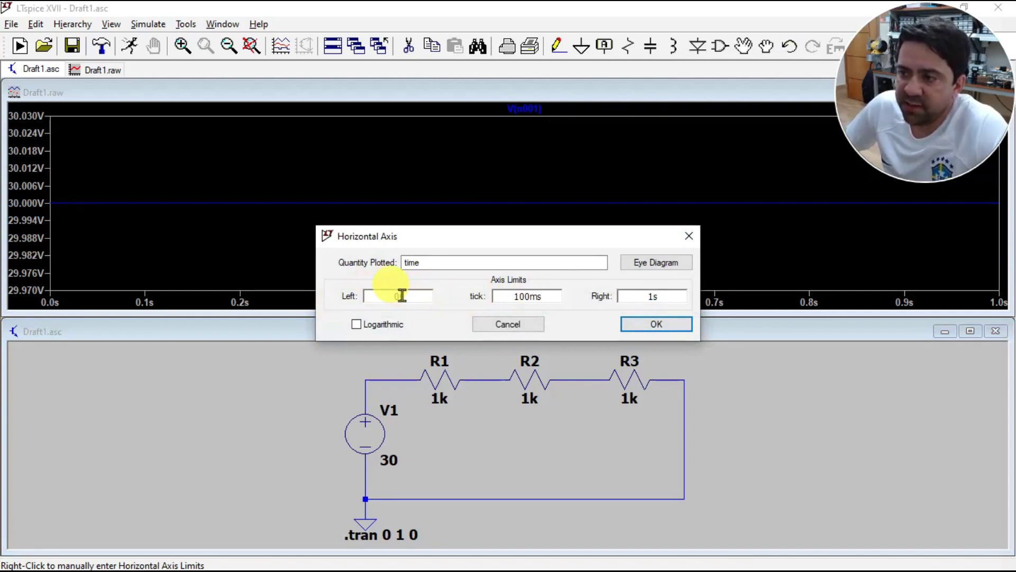
pyautogui.moveTo(555, 295); pyautogui.dragTo(494, 295)
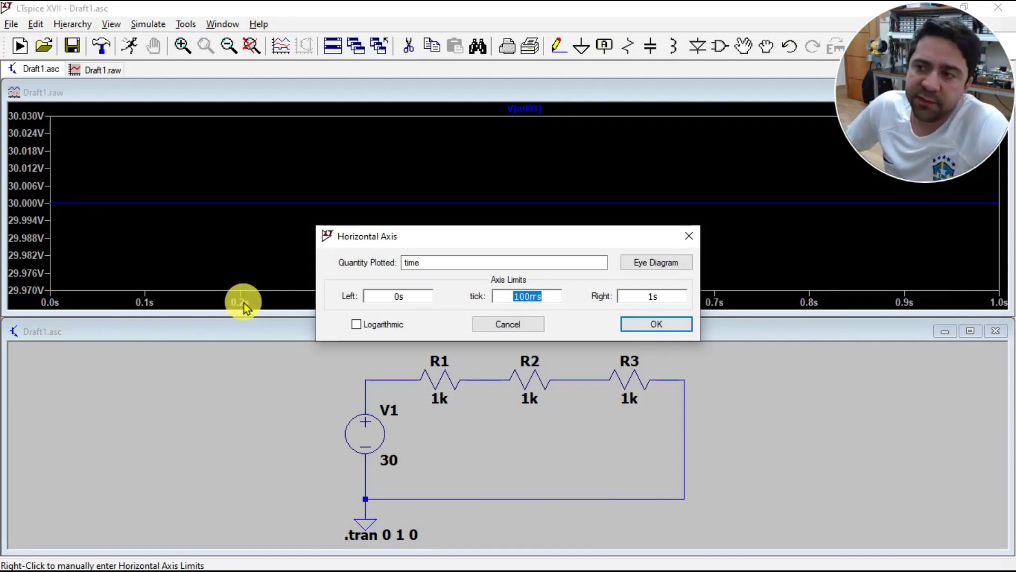
pyautogui.click(688, 236)
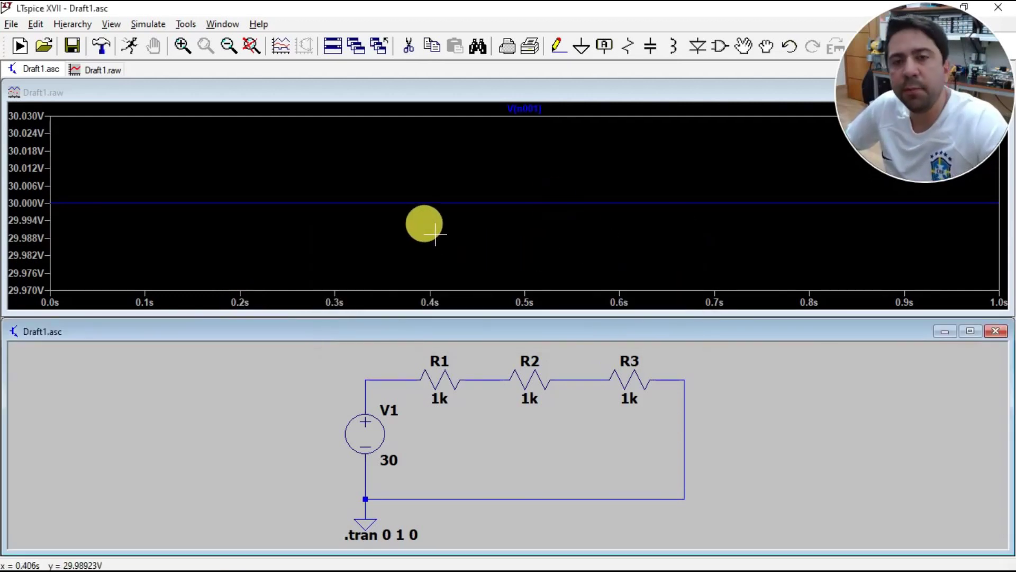